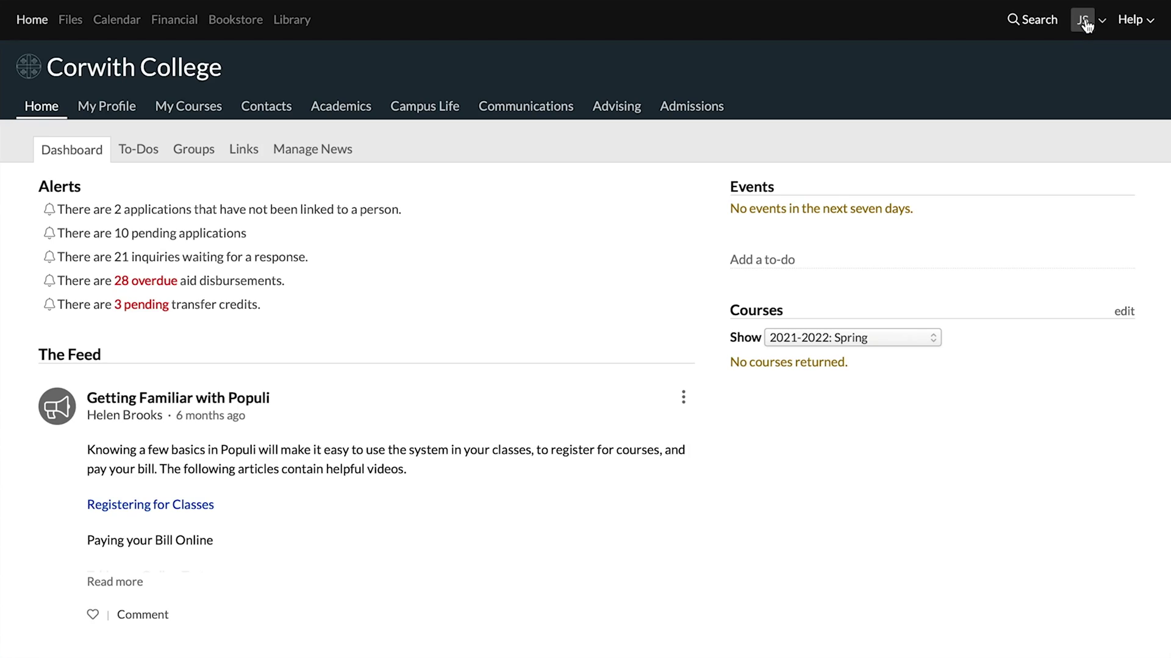
- From Account Settings' Integrations, start a new integration and list the built-in integrations
{"action": "left_click", "coordinate": [1084, 24]}
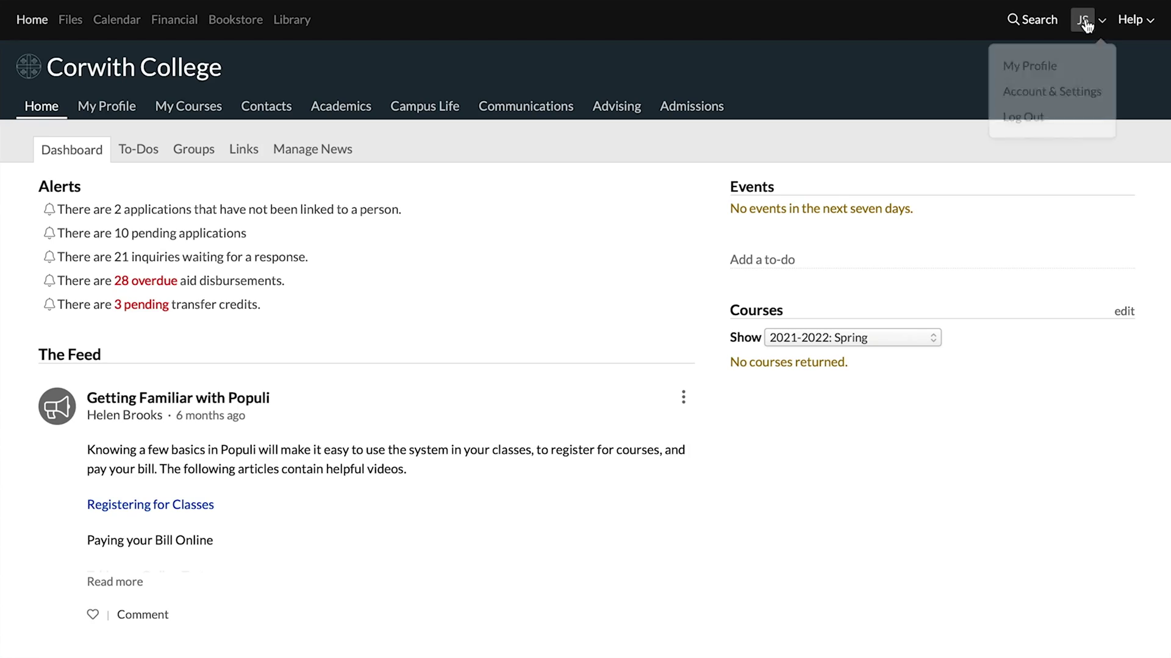
{"action": "left_click", "coordinate": [1079, 93]}
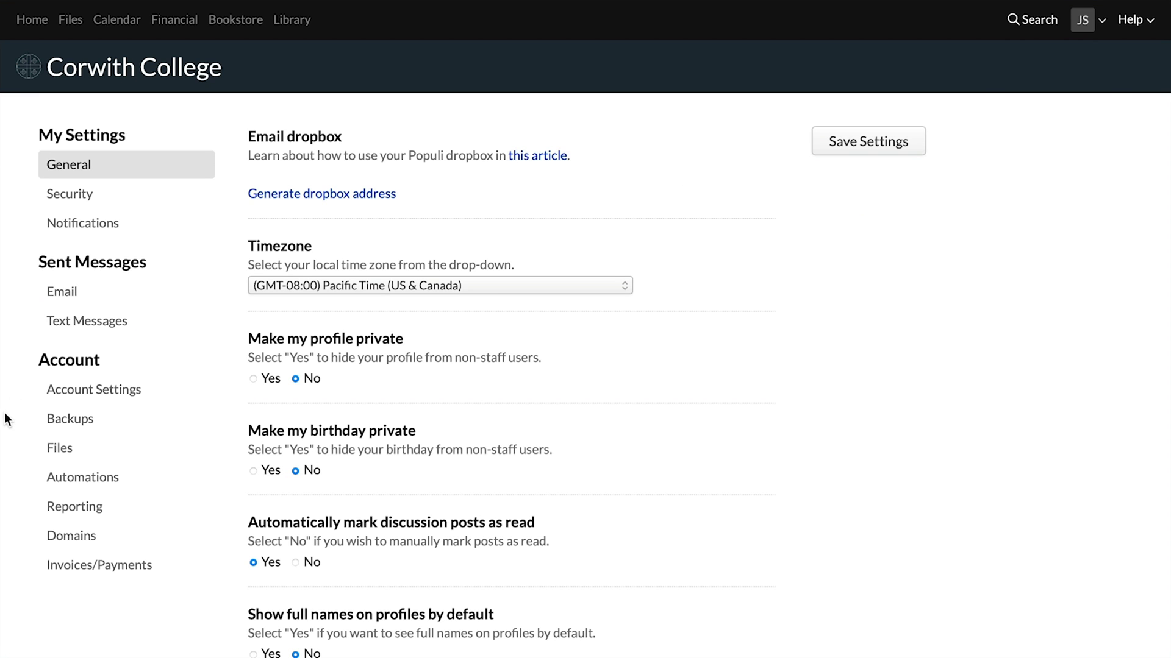
{"action": "left_click", "coordinate": [80, 390]}
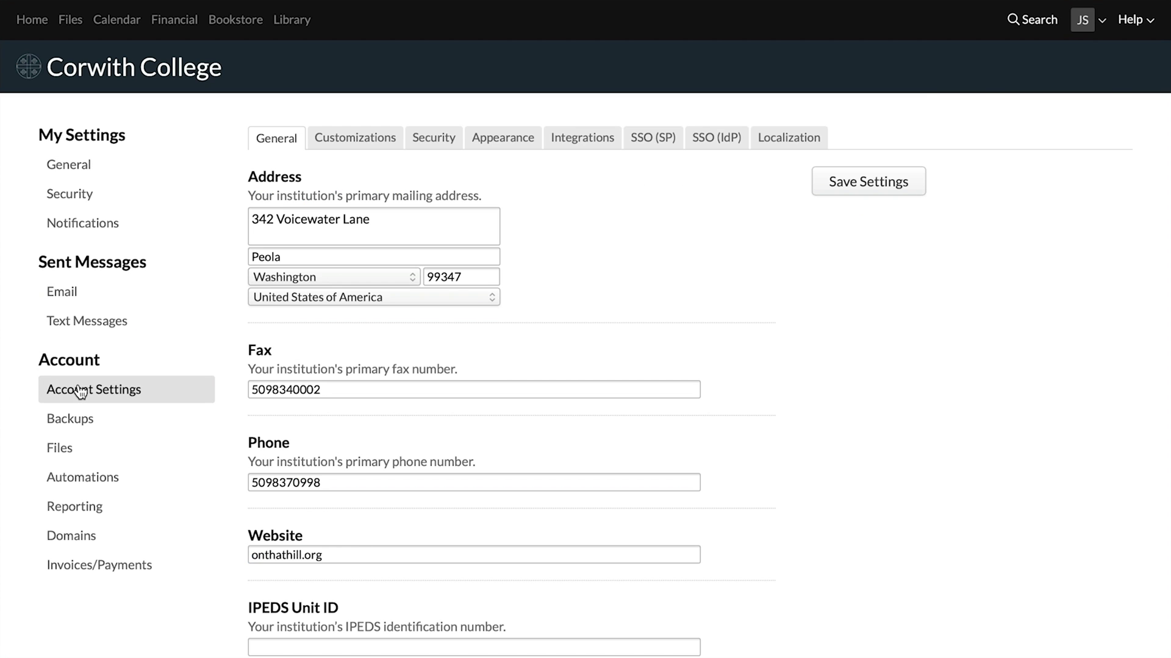
{"action": "left_click", "coordinate": [589, 147]}
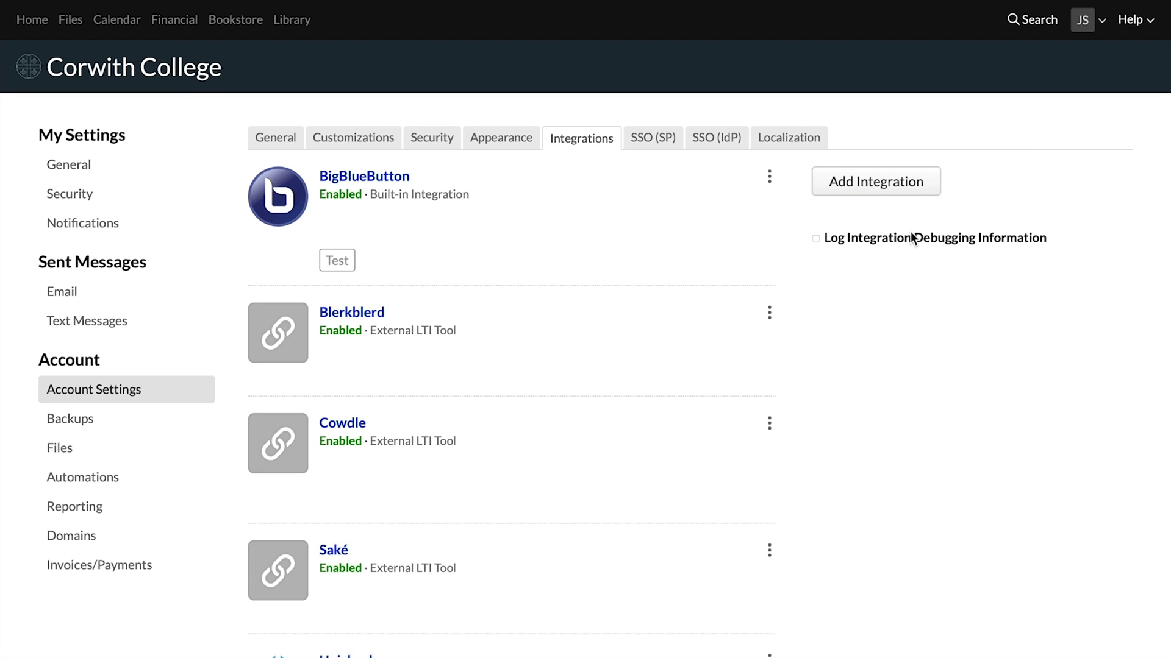
{"action": "left_click", "coordinate": [903, 193]}
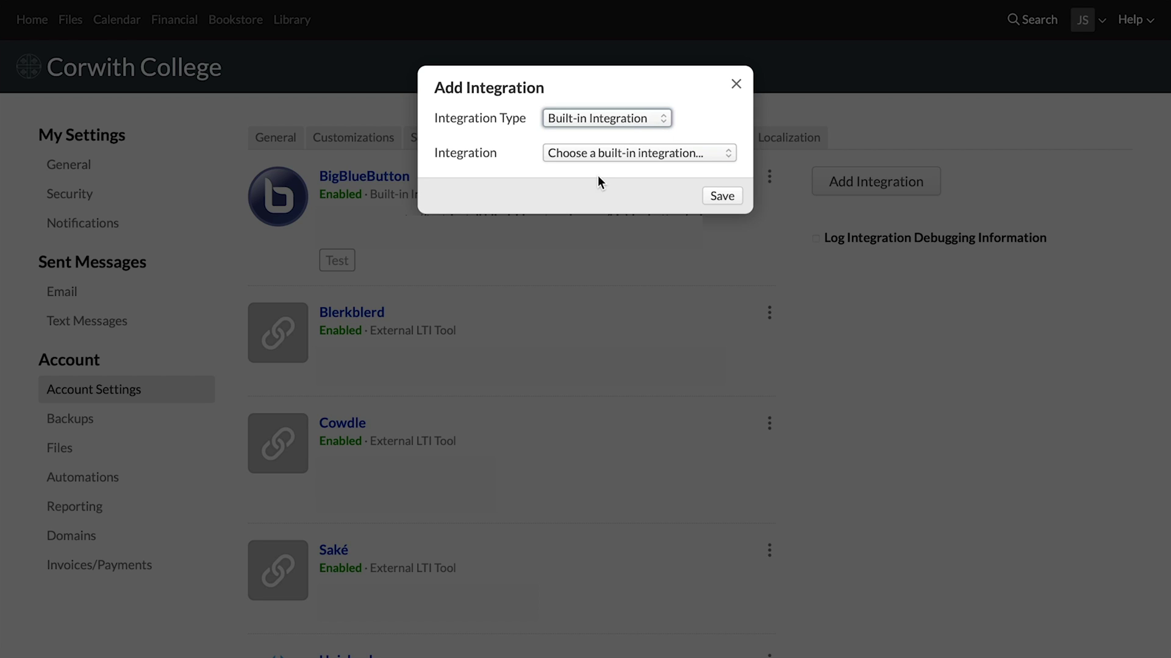
{"action": "left_click", "coordinate": [605, 157]}
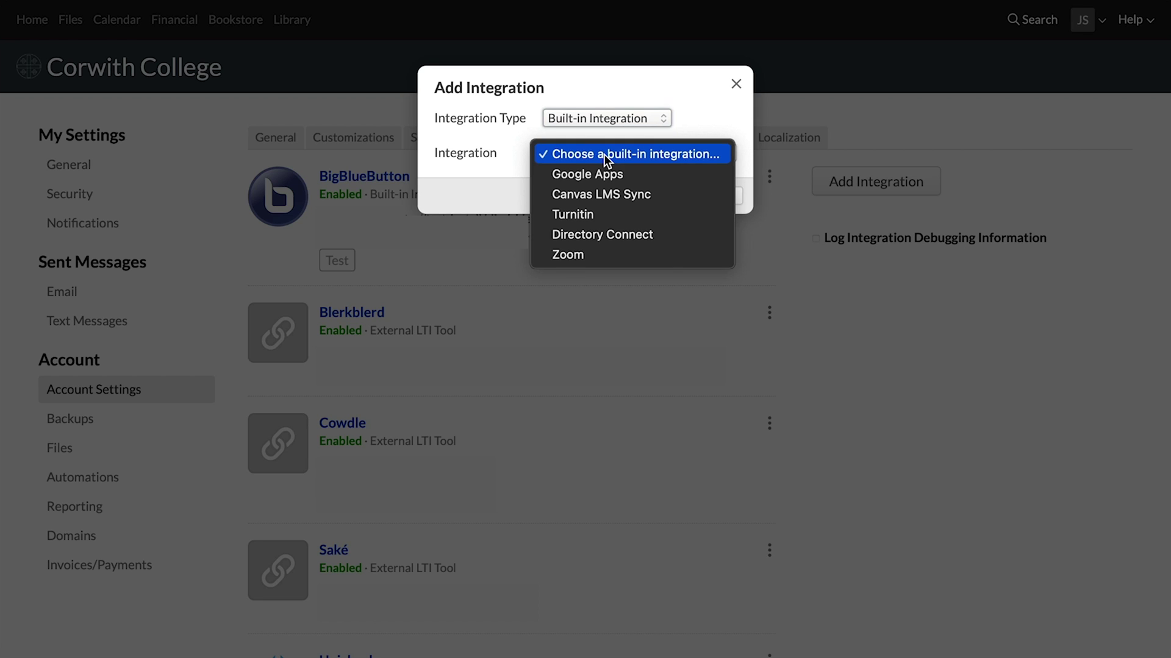
- Choose Turnitin, enter URL yourschool.turitin.com and the school's API key, and keep Index all submissions
{"action": "left_click", "coordinate": [598, 215]}
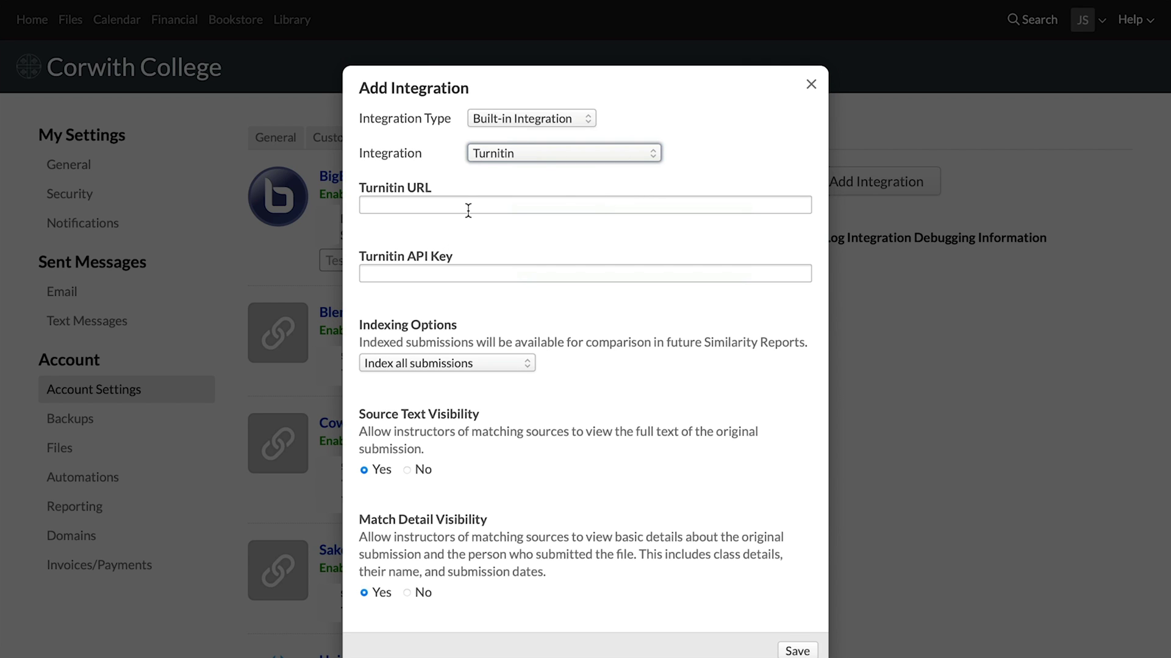
{"action": "left_click", "coordinate": [469, 210]}
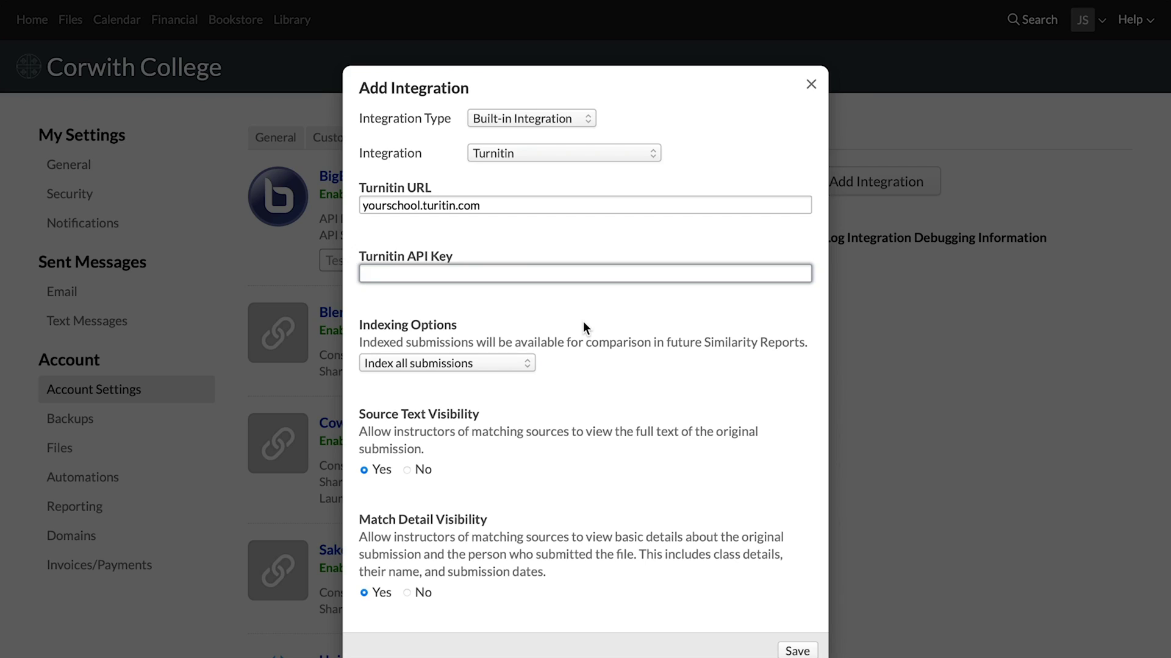
{"action": "key", "text": "ctrl+v"}
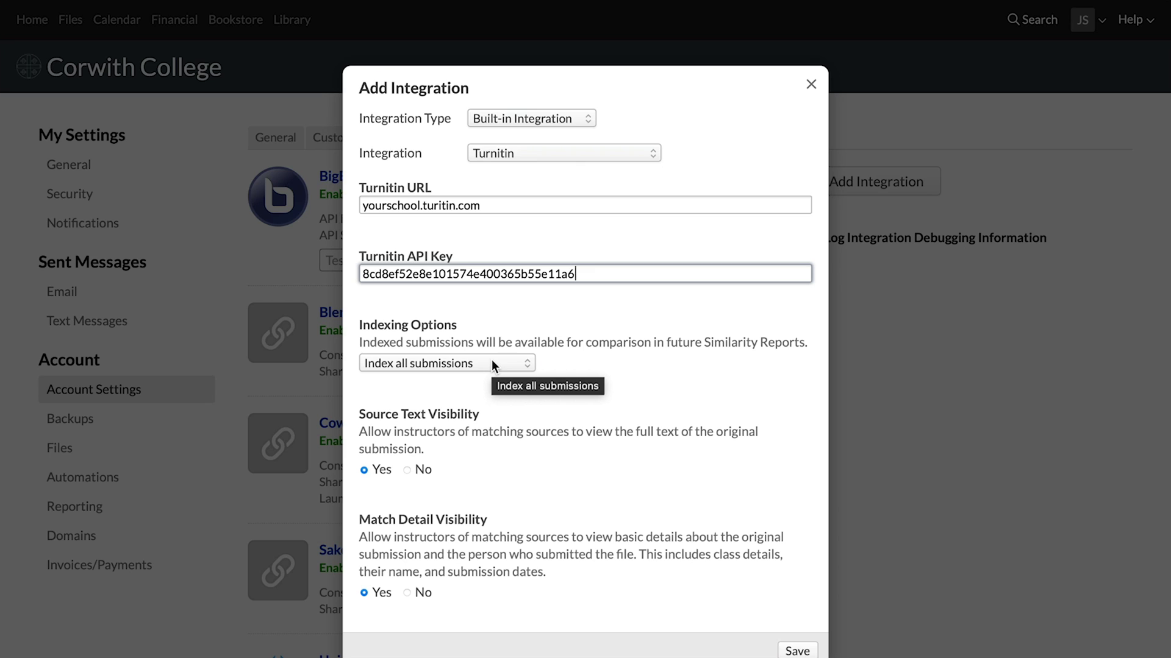
{"action": "left_click", "coordinate": [493, 364]}
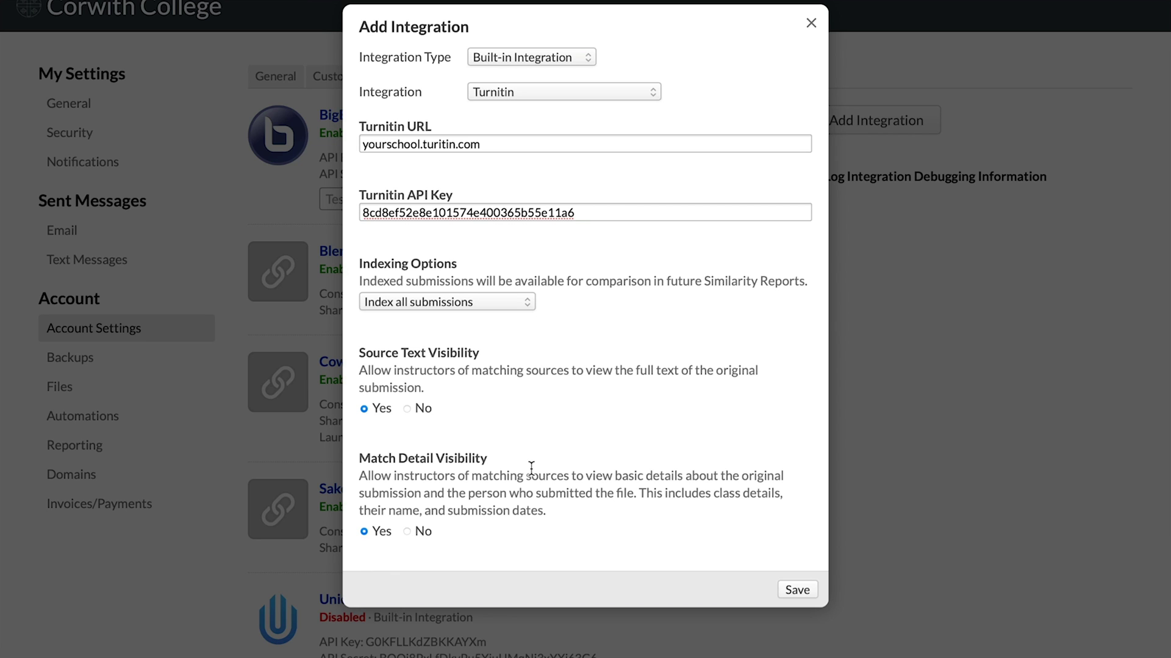
- Save the new Turnitin integration
{"action": "left_click", "coordinate": [797, 590]}
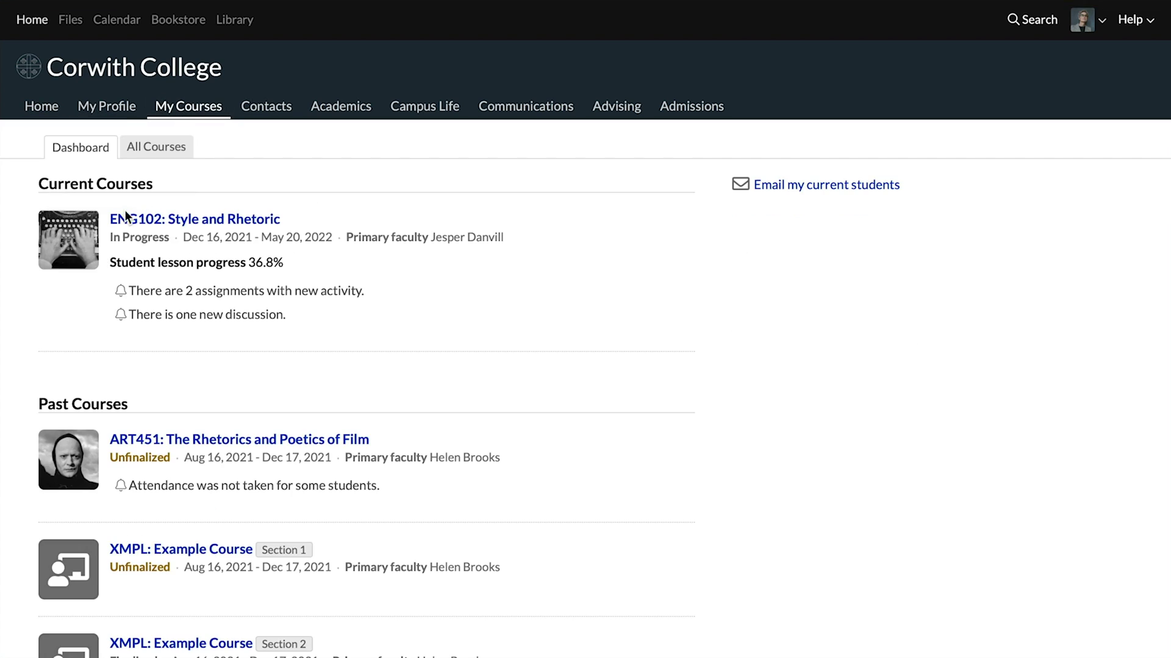
- Open ENG102: Style and Rhetoric's assignments and start adding a new assignment
{"action": "left_click", "coordinate": [136, 223]}
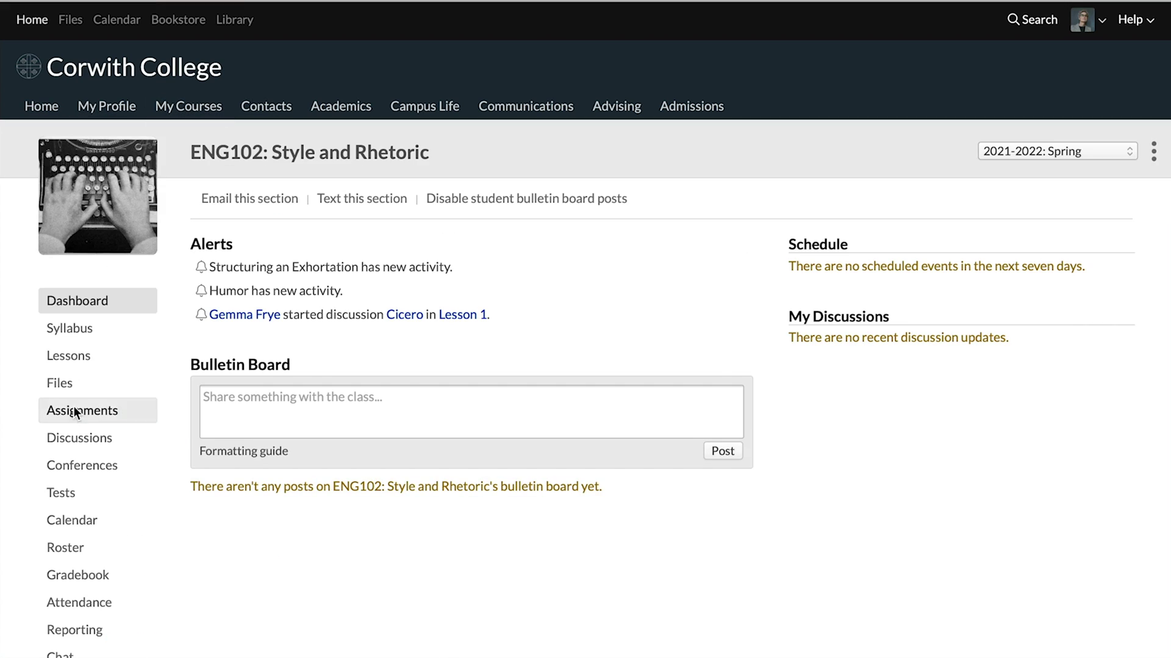
{"action": "left_click", "coordinate": [77, 414]}
{"action": "left_click", "coordinate": [591, 202]}
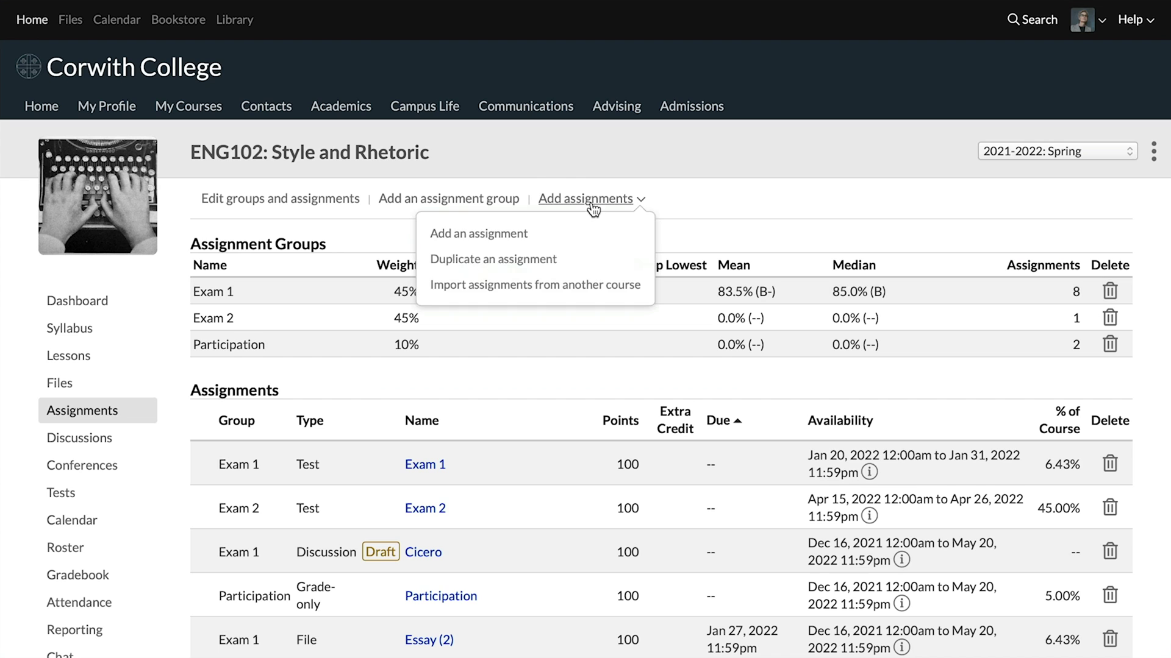
{"action": "left_click", "coordinate": [542, 251]}
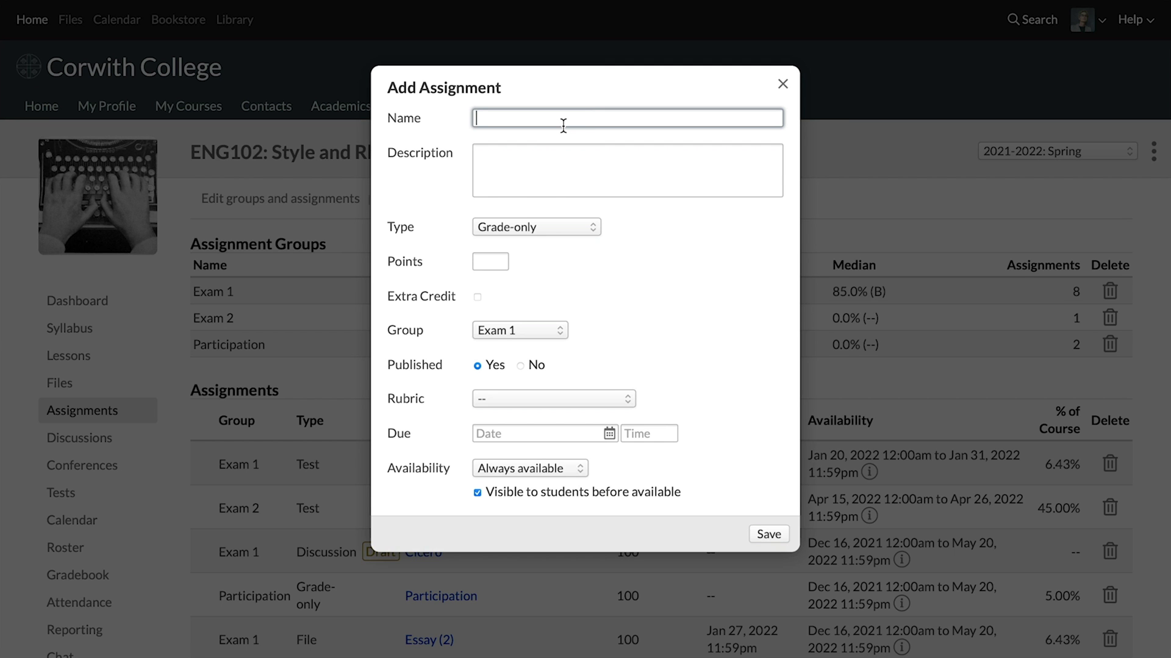
- Name the assignment Example, type File, worth 100 points, due 02/18/2022
{"action": "type", "text": "Example"}
{"action": "left_click", "coordinate": [537, 227]}
{"action": "left_click", "coordinate": [539, 243]}
{"action": "left_click", "coordinate": [462, 261]}
{"action": "type", "text": "1"}
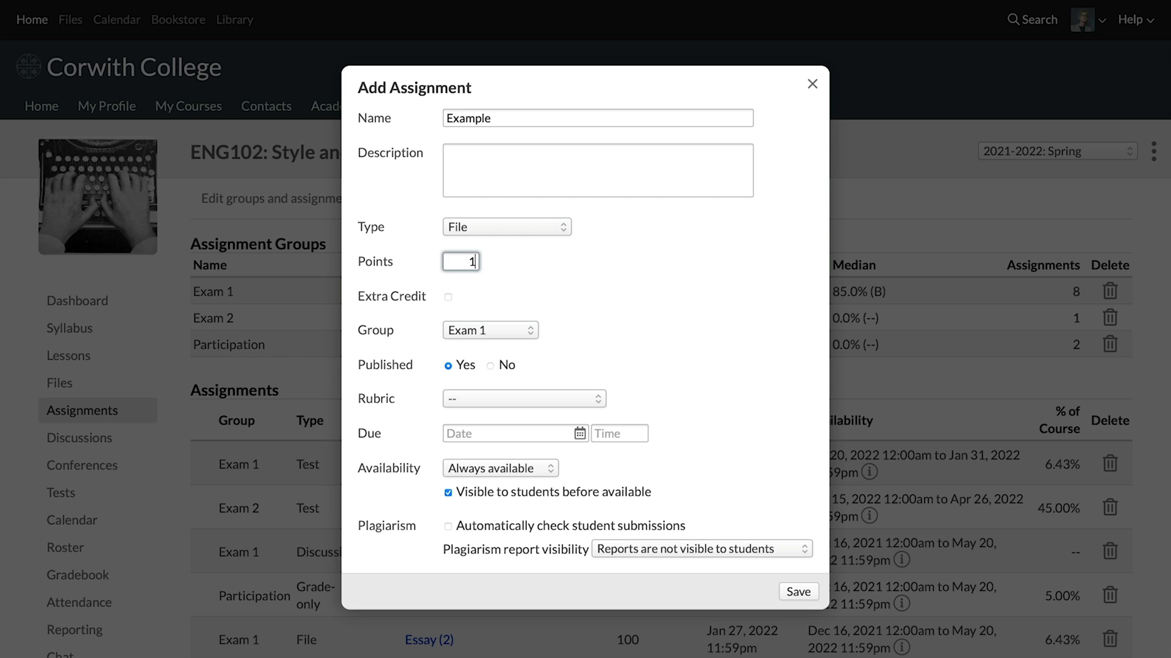
{"action": "type", "text": "00"}
{"action": "left_click", "coordinate": [580, 434]}
{"action": "left_click", "coordinate": [731, 535]}
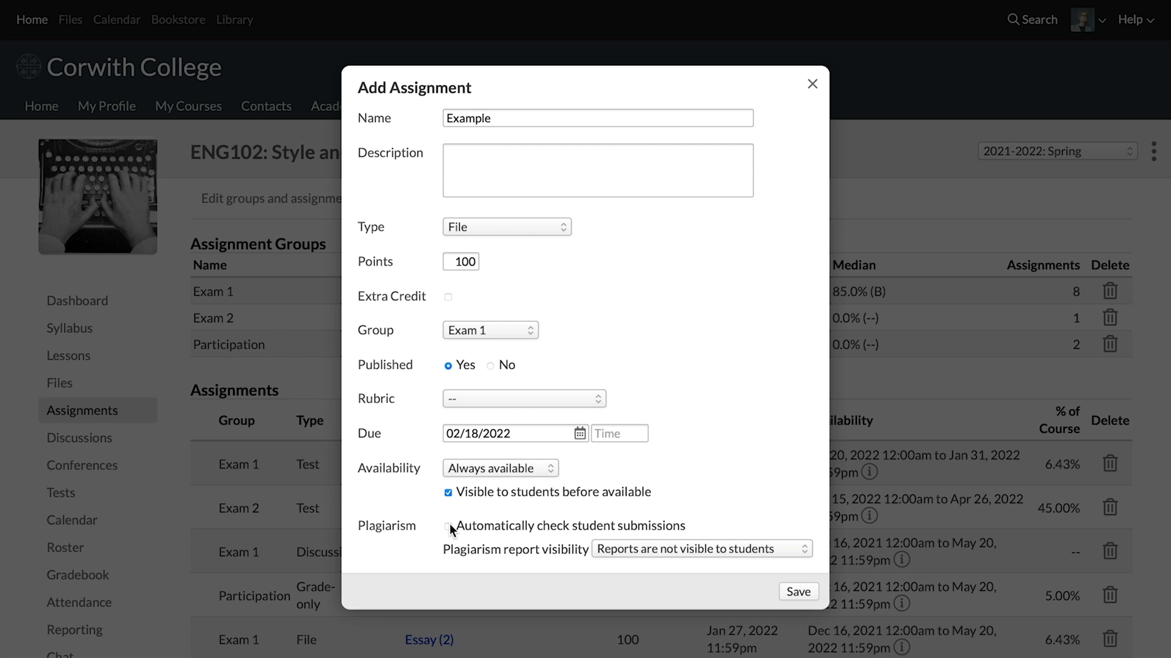
- Leave automatic plagiarism checking off and save the Example assignment
{"action": "left_click", "coordinate": [449, 527]}
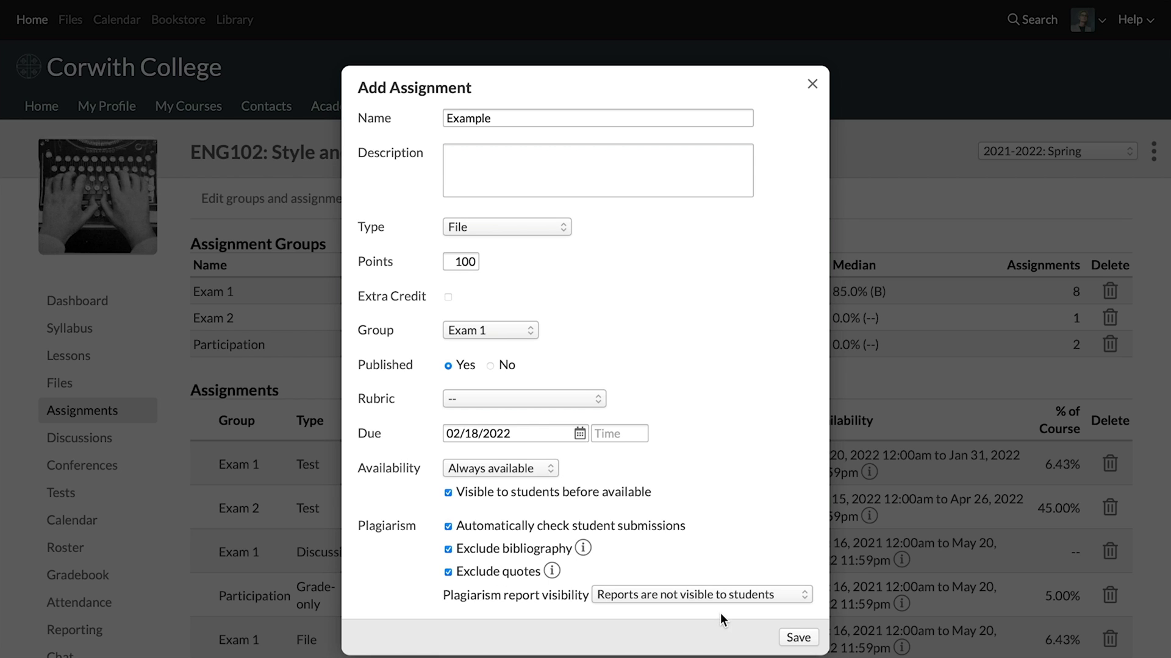
{"action": "left_click", "coordinate": [706, 596]}
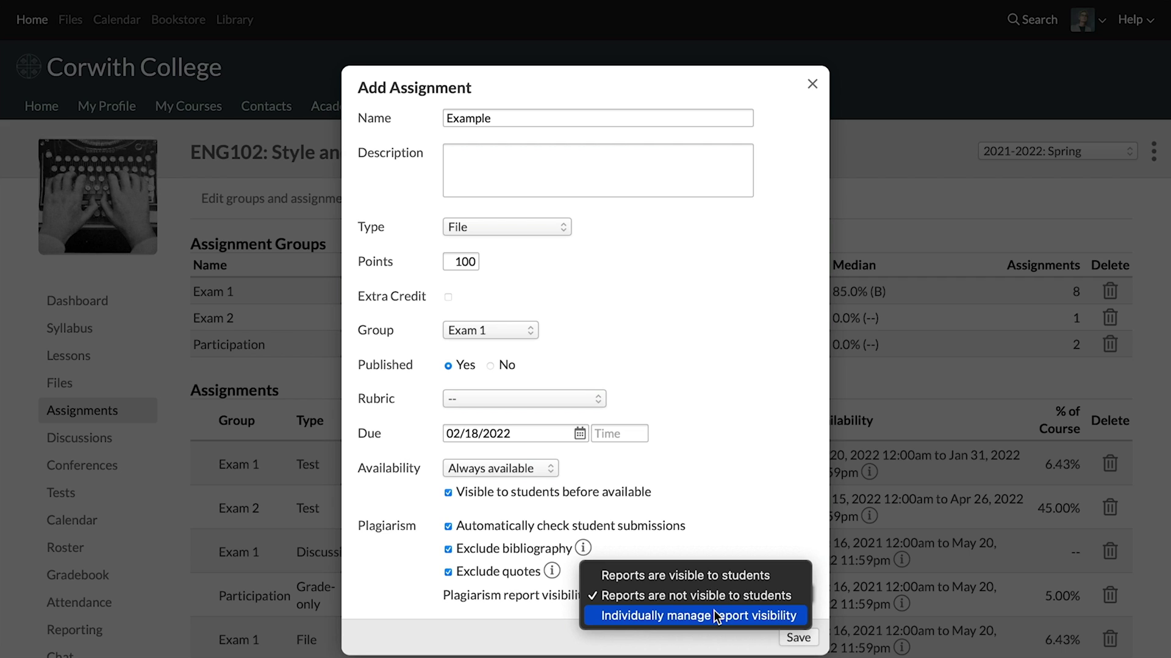
{"action": "left_click", "coordinate": [452, 528]}
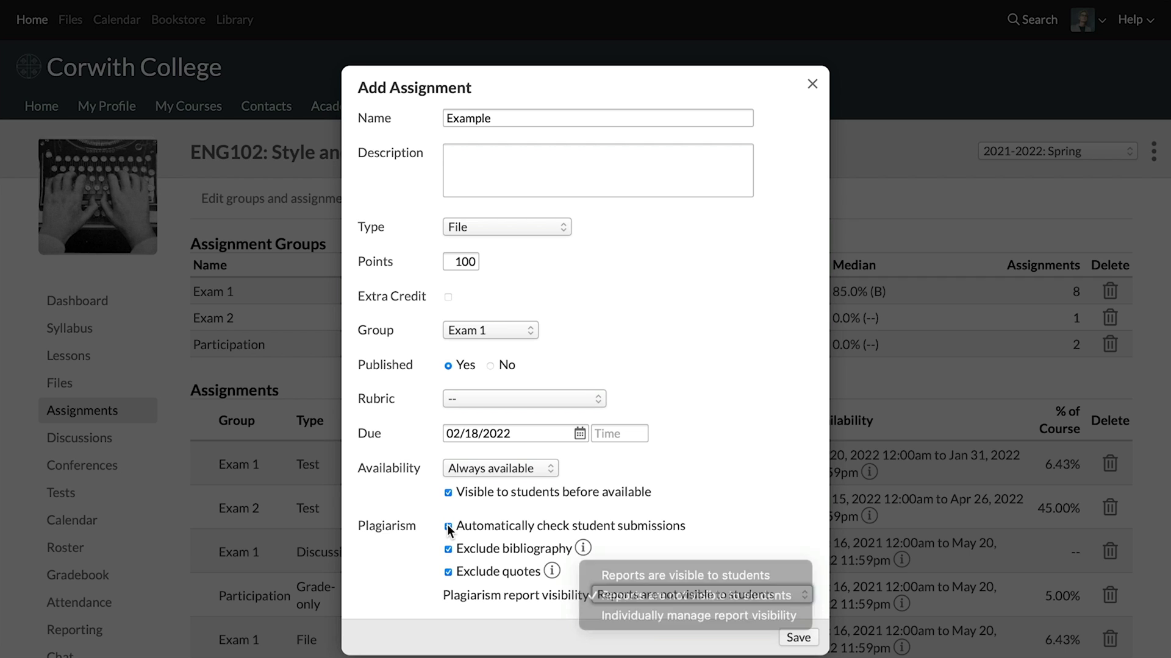
{"action": "left_click", "coordinate": [448, 527]}
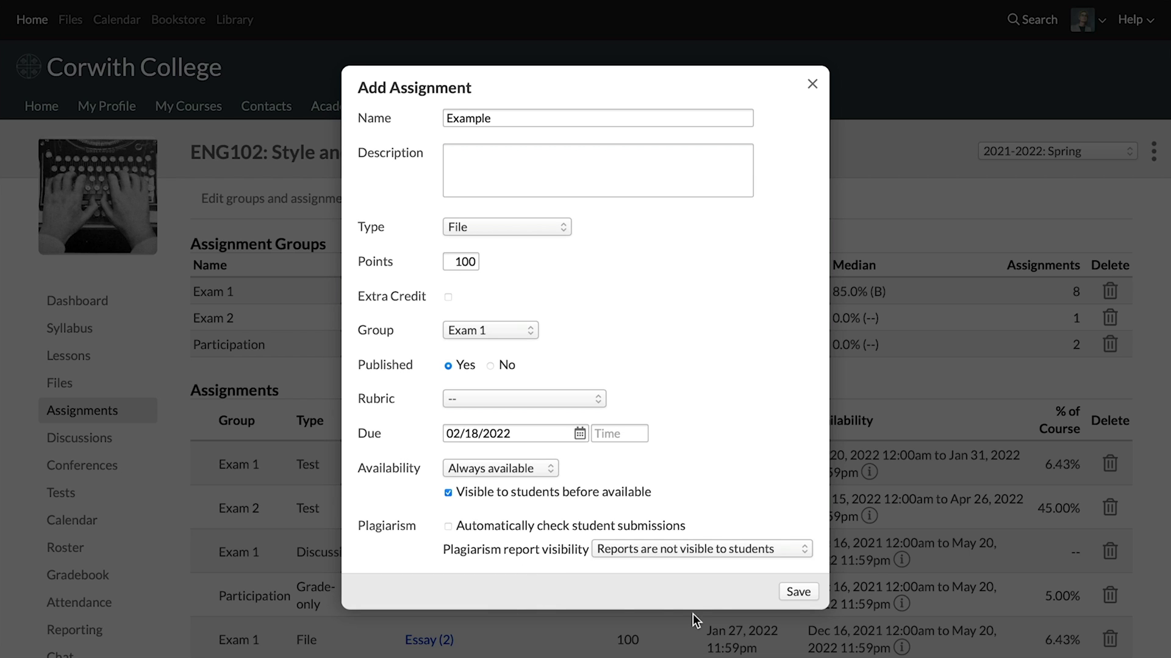
{"action": "left_click", "coordinate": [800, 592]}
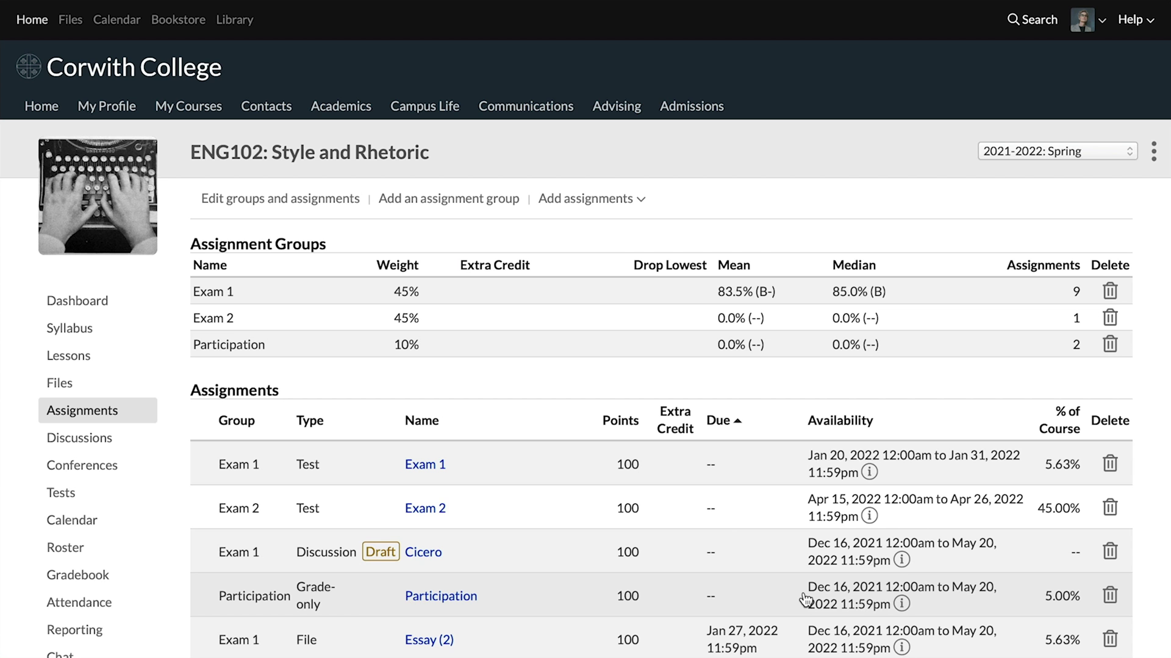
- Open a student's Essay (1) submission and bring up the plagiarism check for 20210311 - New Paper.pdf
{"action": "scroll", "coordinate": [470, 470], "scroll_direction": "down", "scroll_amount": 6}
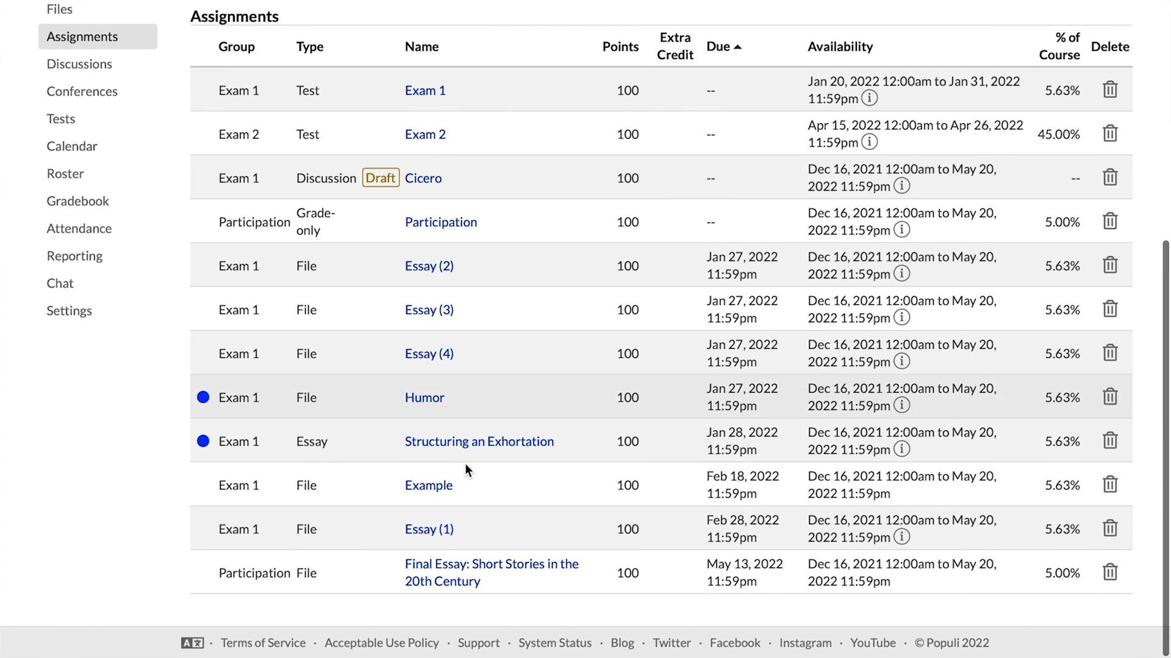
{"action": "left_click", "coordinate": [423, 528]}
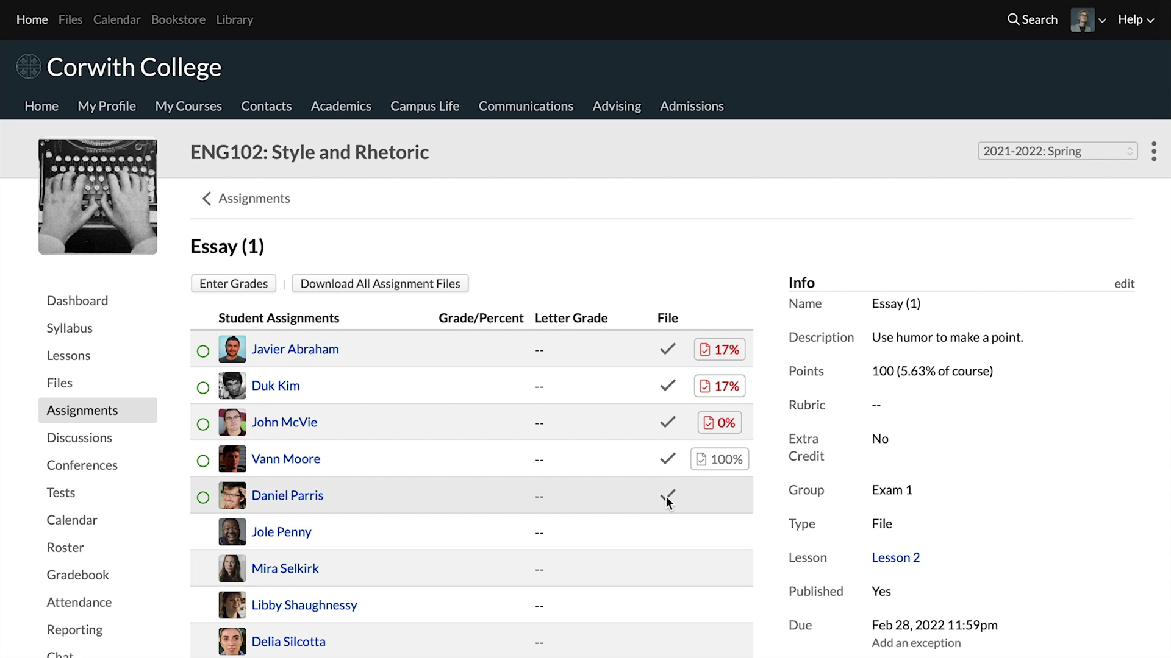
{"action": "left_click", "coordinate": [307, 498]}
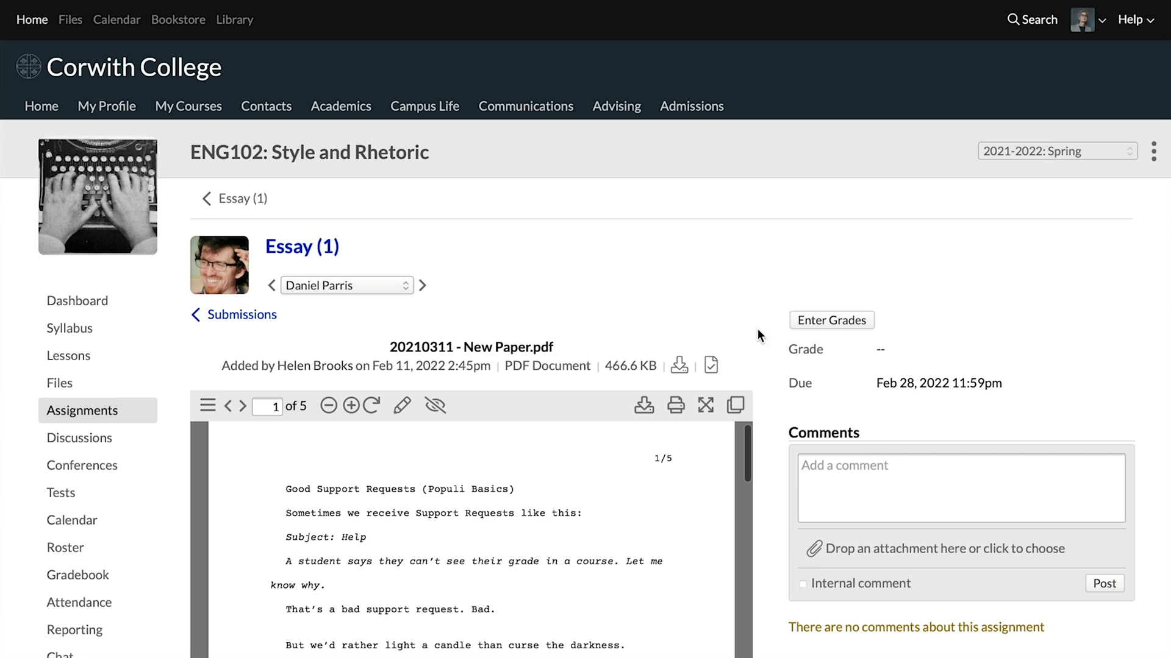
{"action": "left_click", "coordinate": [710, 368]}
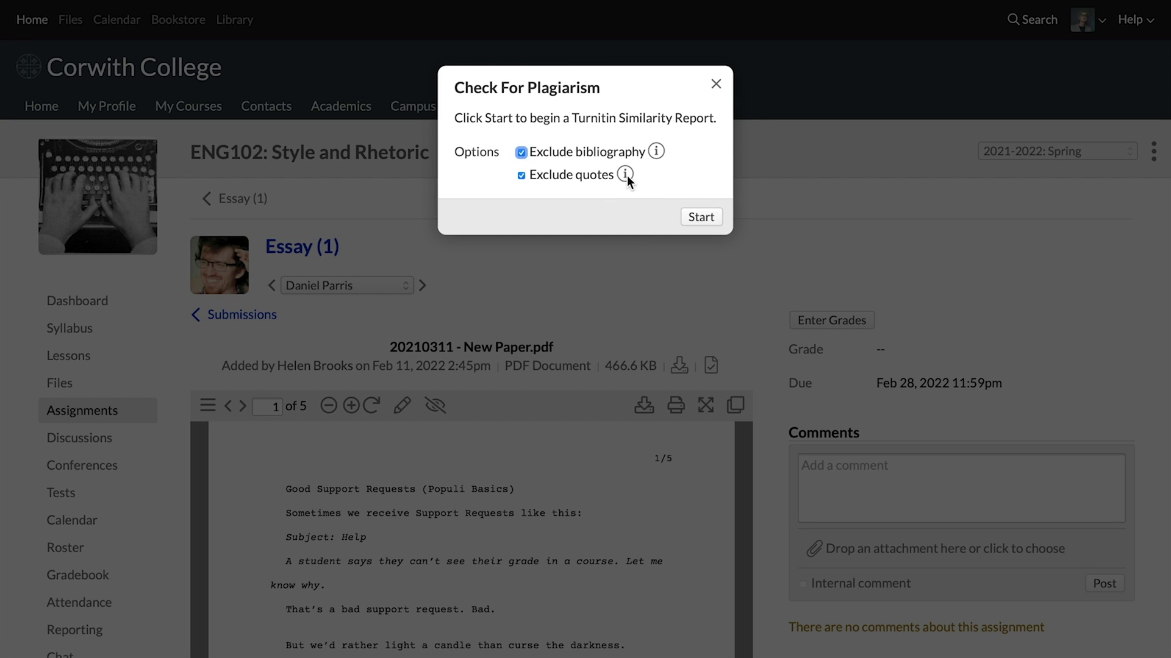
- Run the Turnitin check on New Paper.pdf and open its 0% similarity report
{"action": "left_click", "coordinate": [707, 218]}
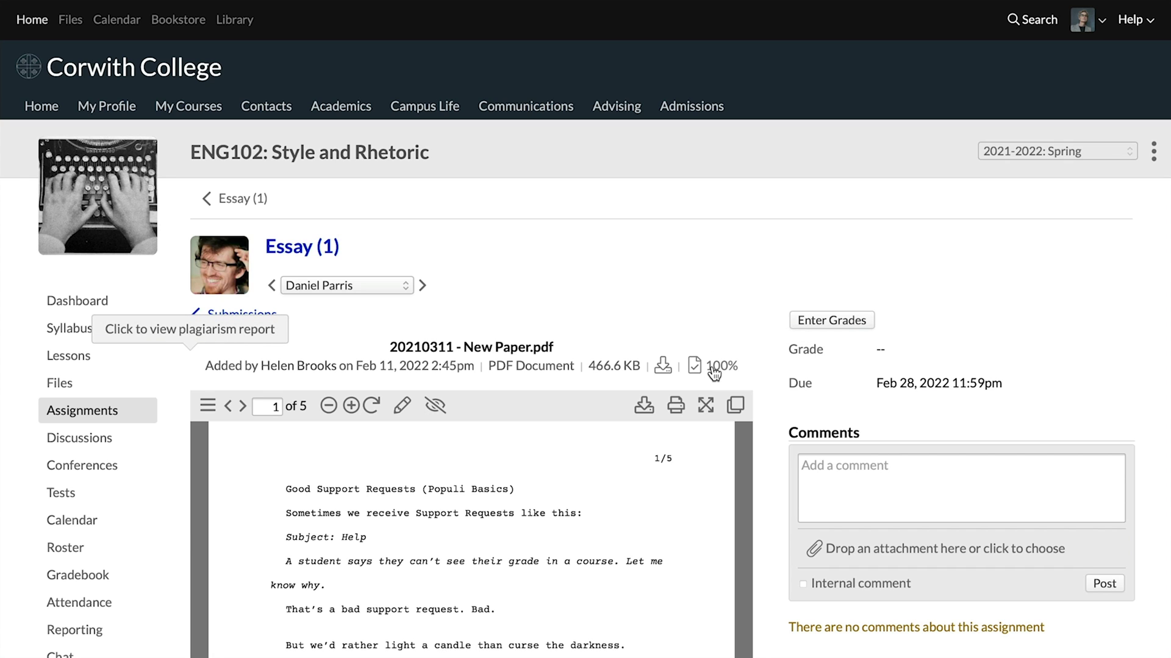
{"action": "left_click", "coordinate": [713, 370]}
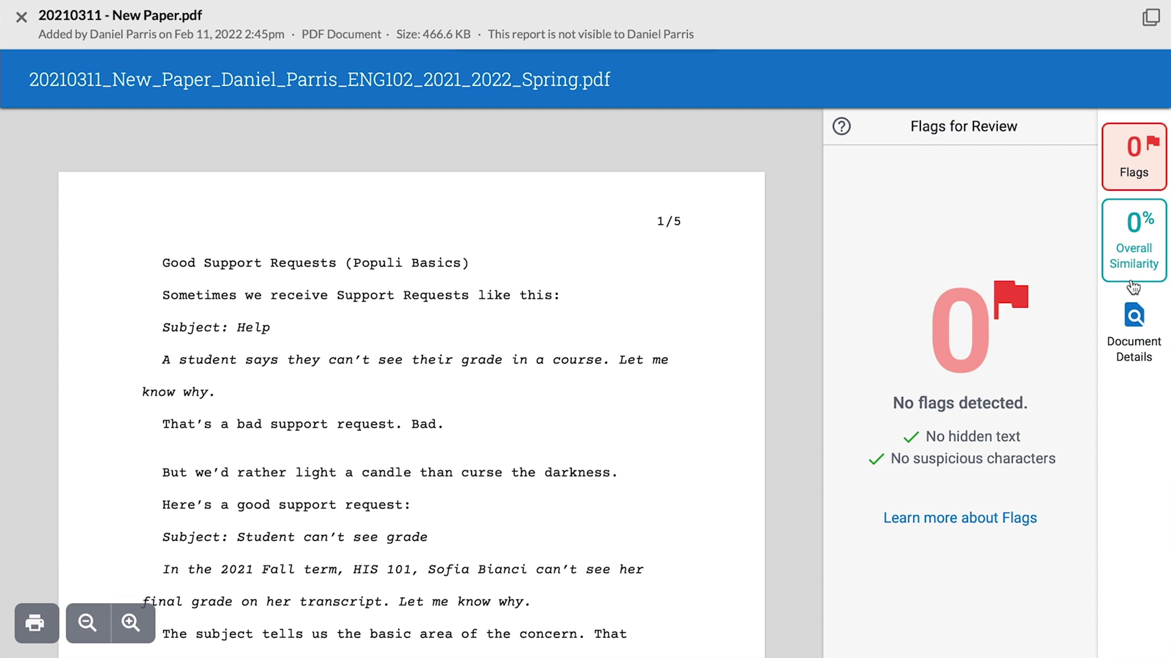
- Close the report and return to the Essay (1) submissions list
{"action": "left_click", "coordinate": [23, 18]}
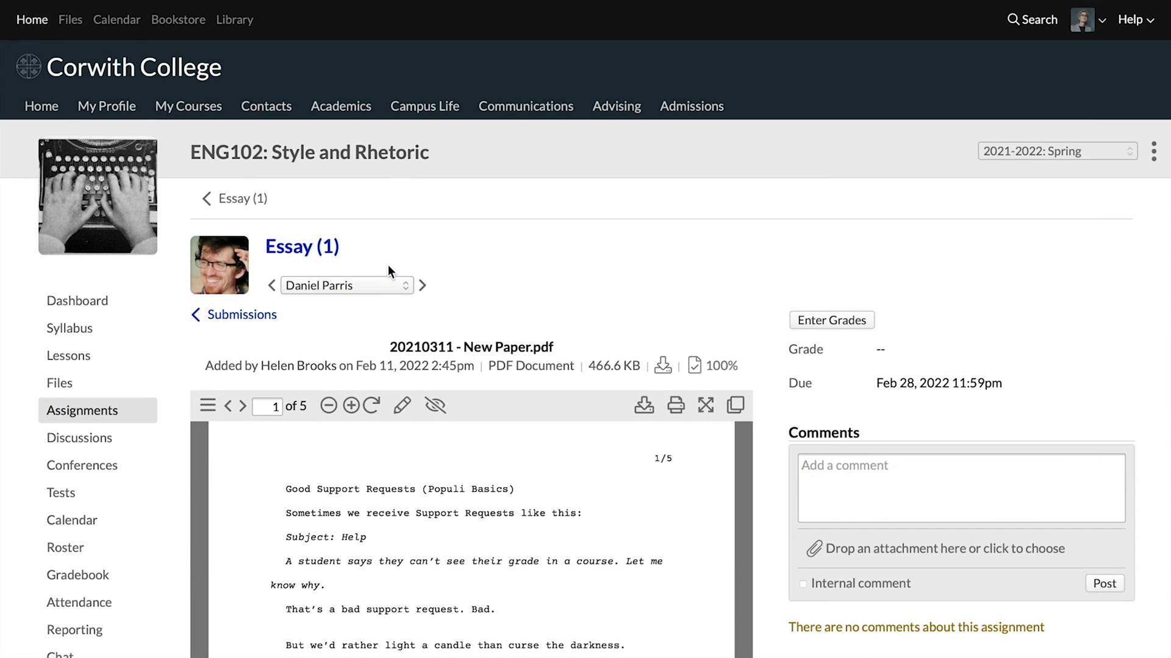
{"action": "left_click", "coordinate": [125, 410]}
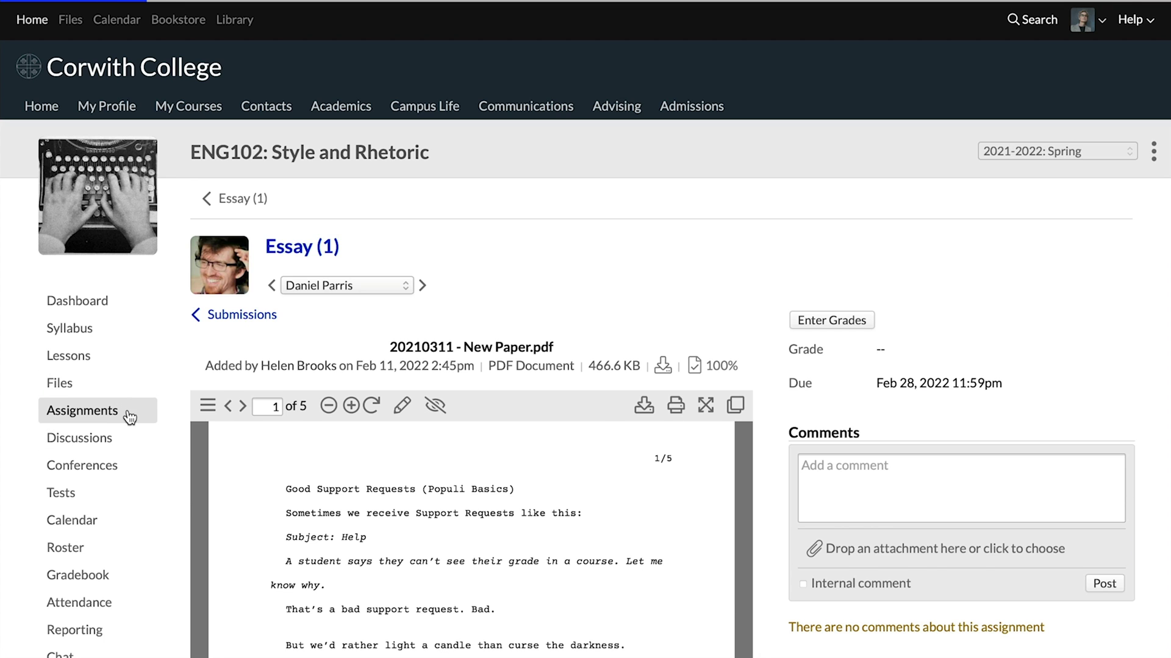
{"action": "scroll", "coordinate": [439, 488], "scroll_direction": "down", "scroll_amount": 6}
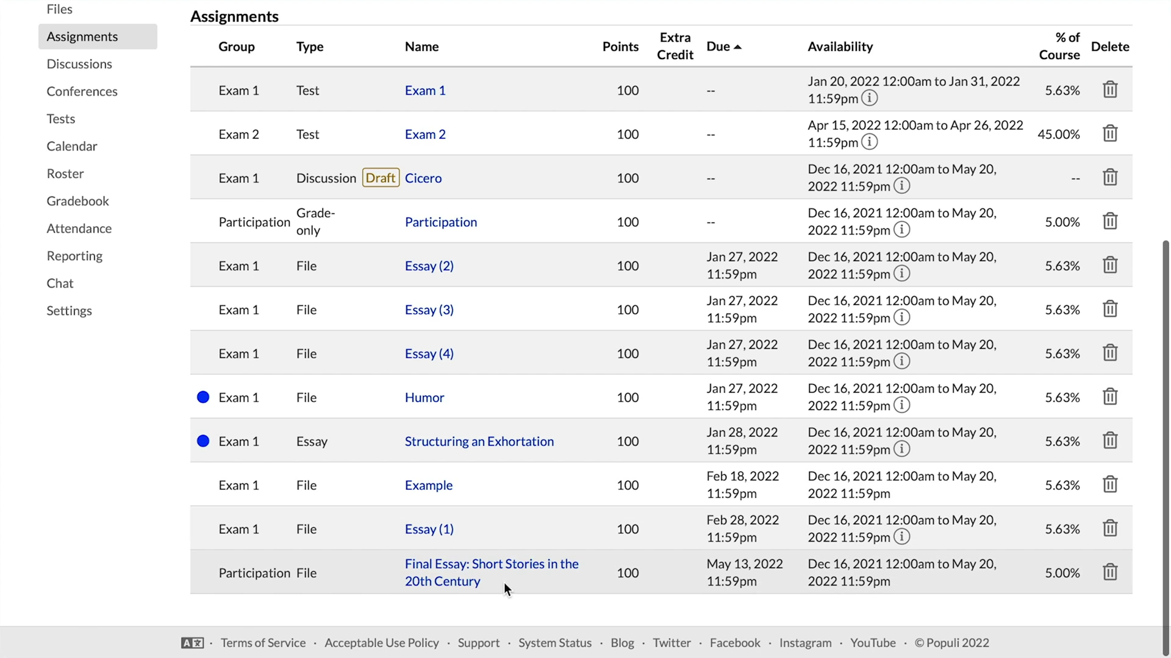
{"action": "left_click", "coordinate": [434, 537]}
{"action": "scroll", "coordinate": [842, 459], "scroll_direction": "down", "scroll_amount": 1}
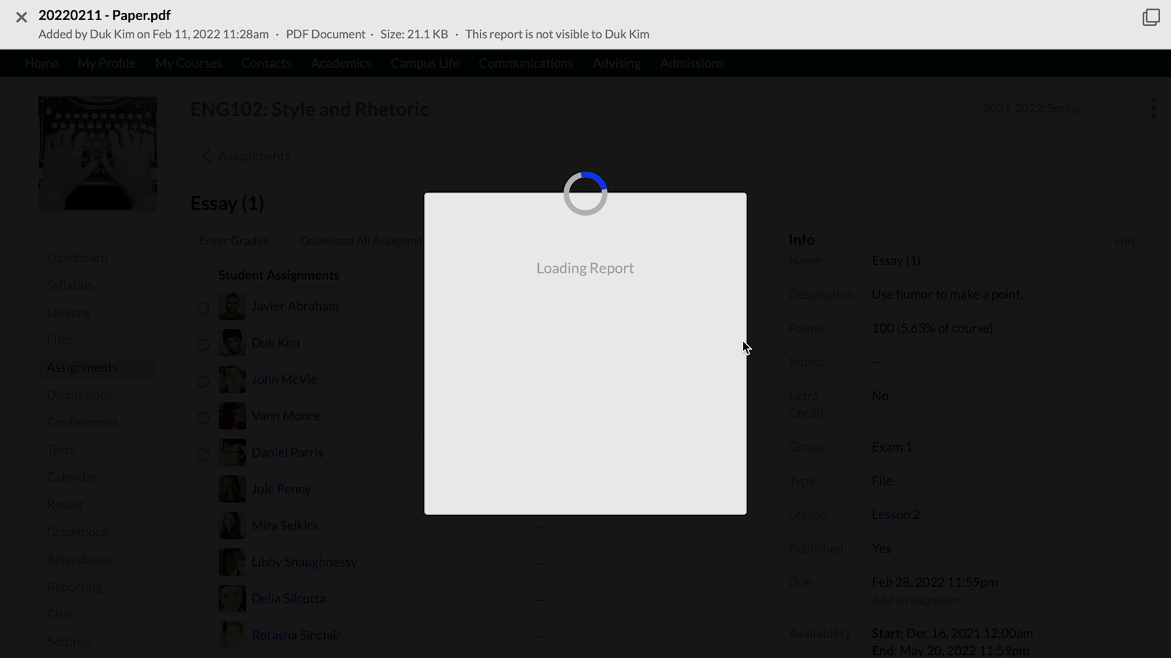
- Open another student's similarity report and review its matched sources
{"action": "left_click", "coordinate": [732, 343]}
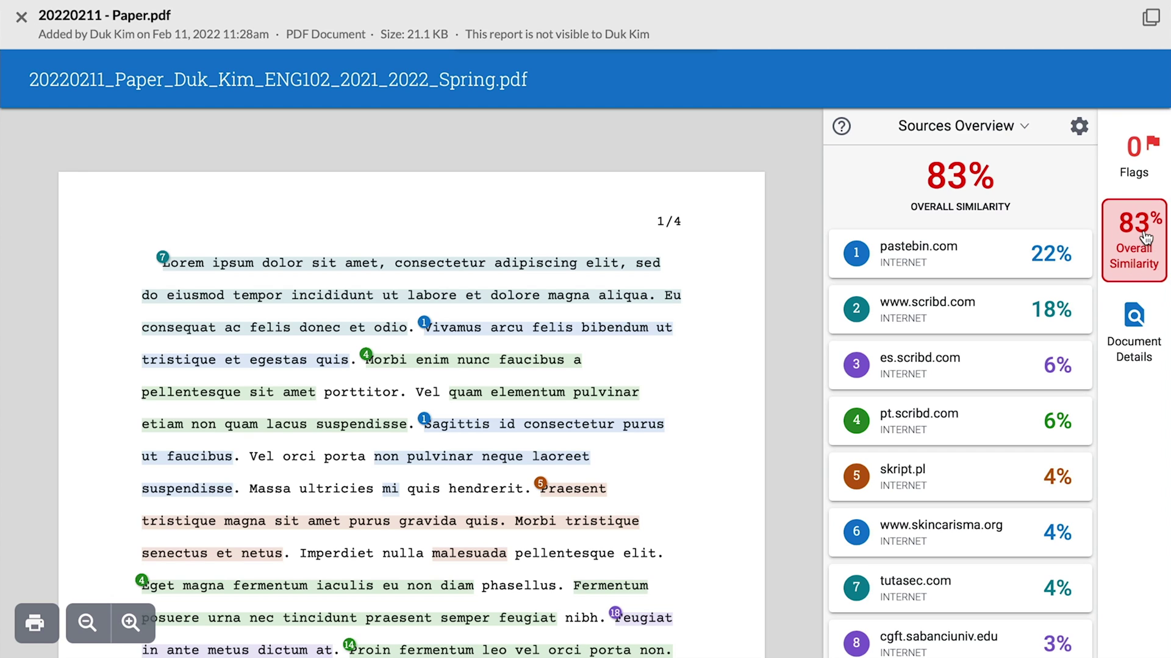
{"action": "mouse_move", "coordinate": [1035, 273]}
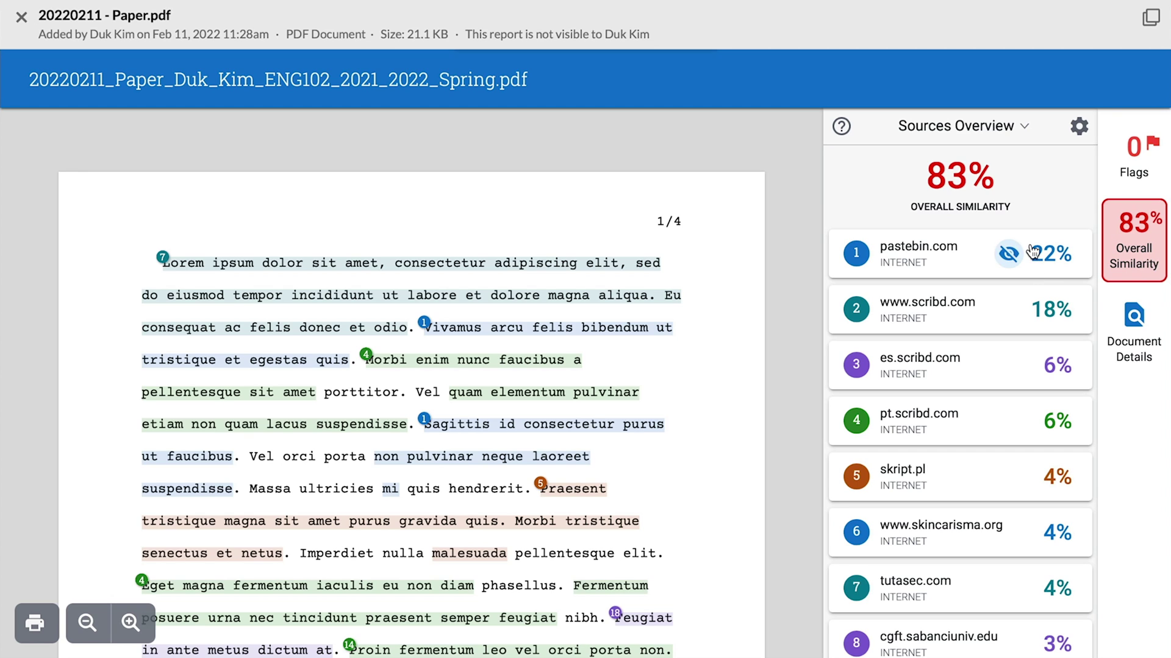
{"action": "mouse_move", "coordinate": [1022, 423]}
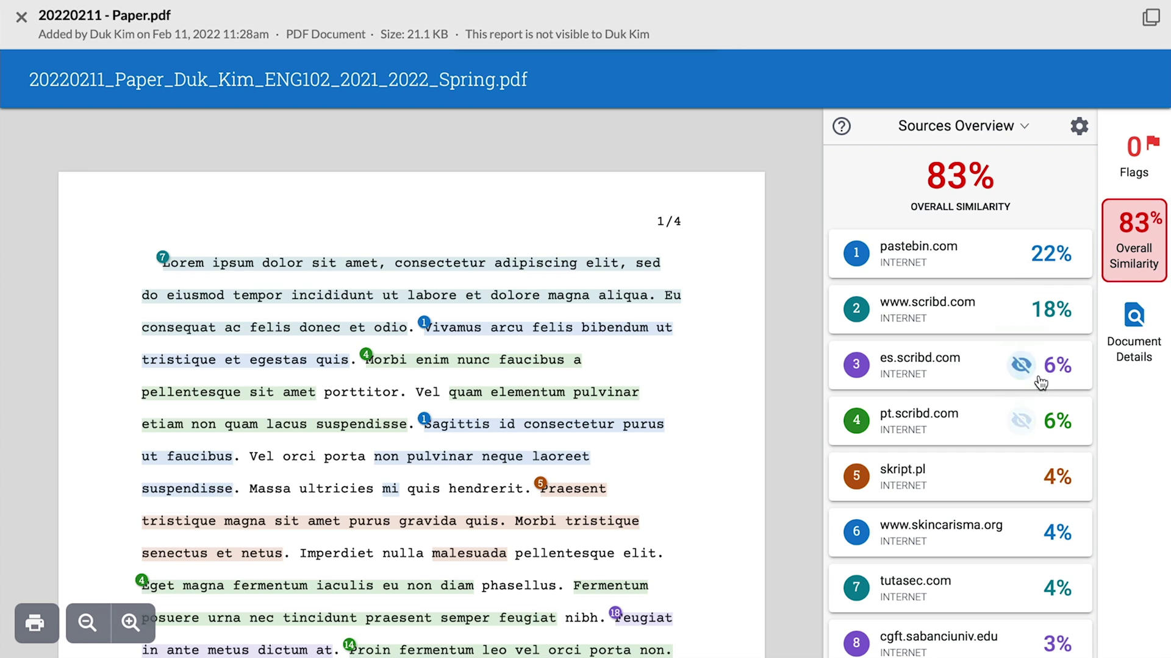
{"action": "mouse_move", "coordinate": [1042, 504]}
{"action": "mouse_move", "coordinate": [1080, 476]}
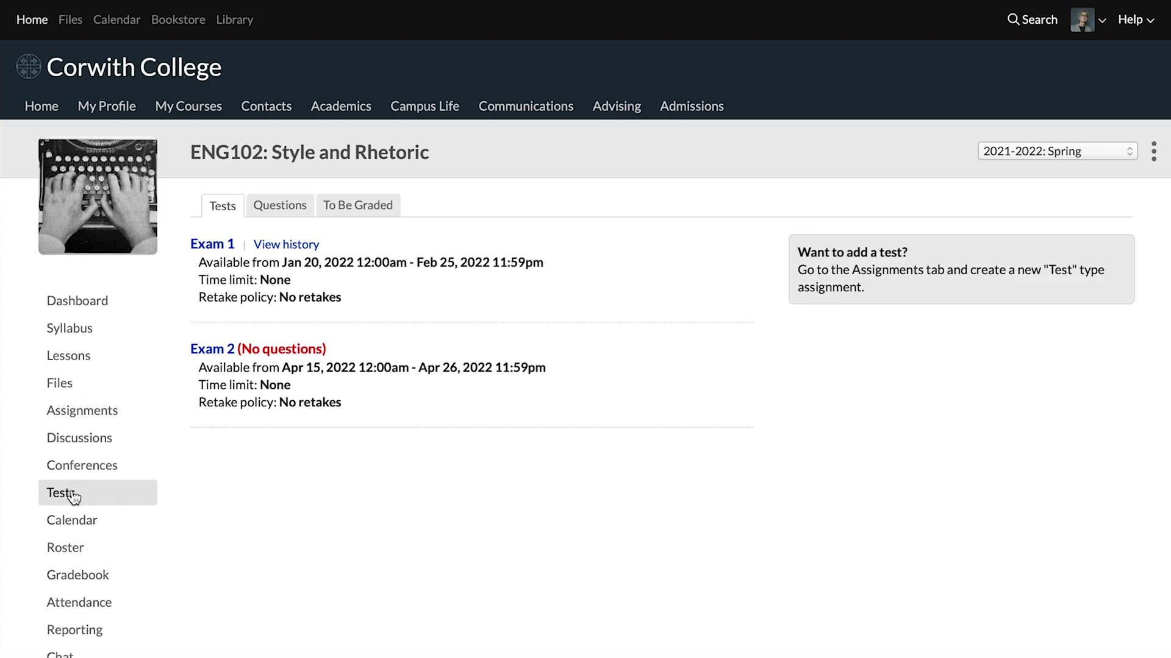
- Open a student's Exam 1 attempt and start a Turnitin check on question 2's answer
{"action": "left_click", "coordinate": [288, 246]}
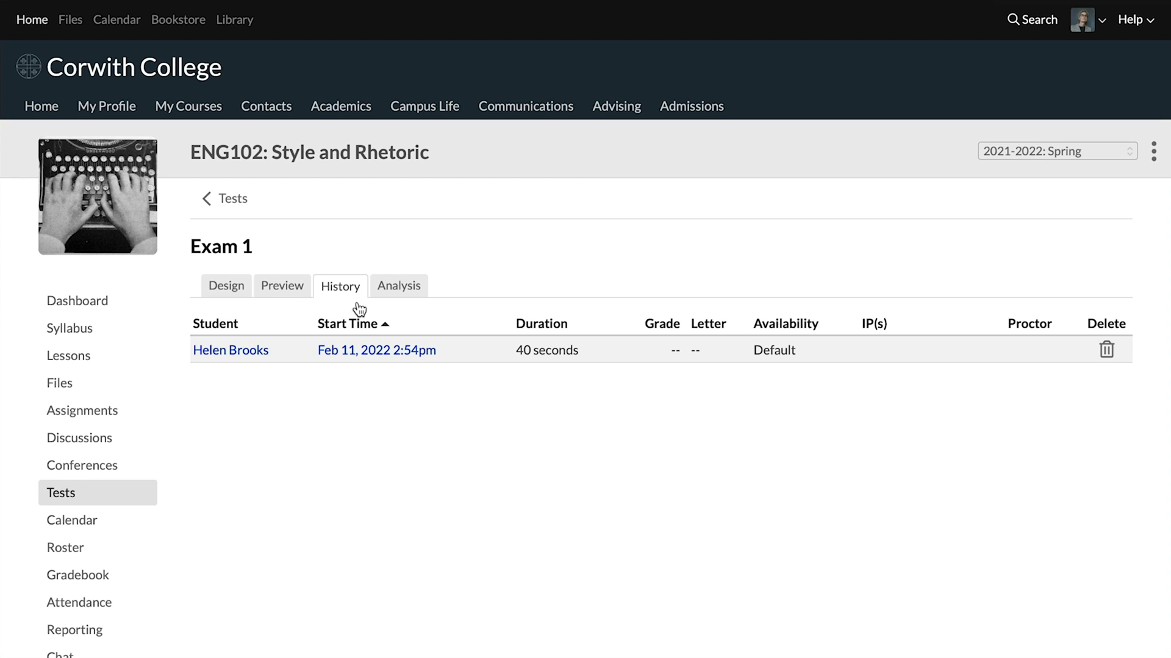
{"action": "left_click", "coordinate": [360, 356]}
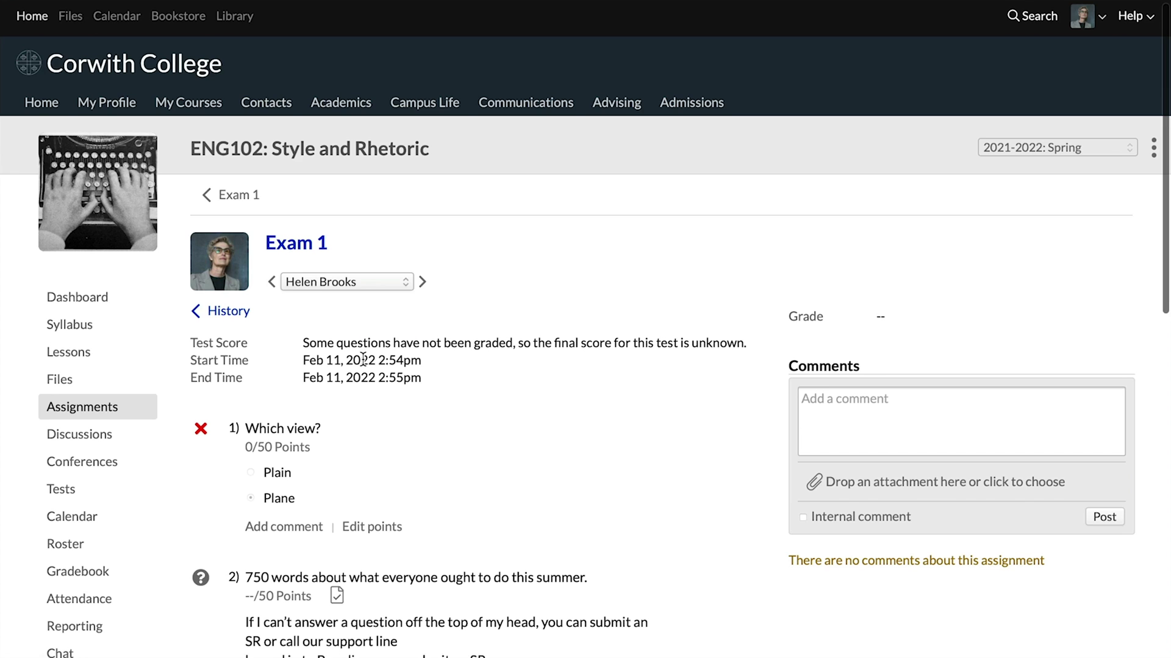
{"action": "scroll", "coordinate": [363, 359], "scroll_direction": "down", "scroll_amount": 3}
{"action": "scroll", "coordinate": [363, 359], "scroll_direction": "down", "scroll_amount": 1}
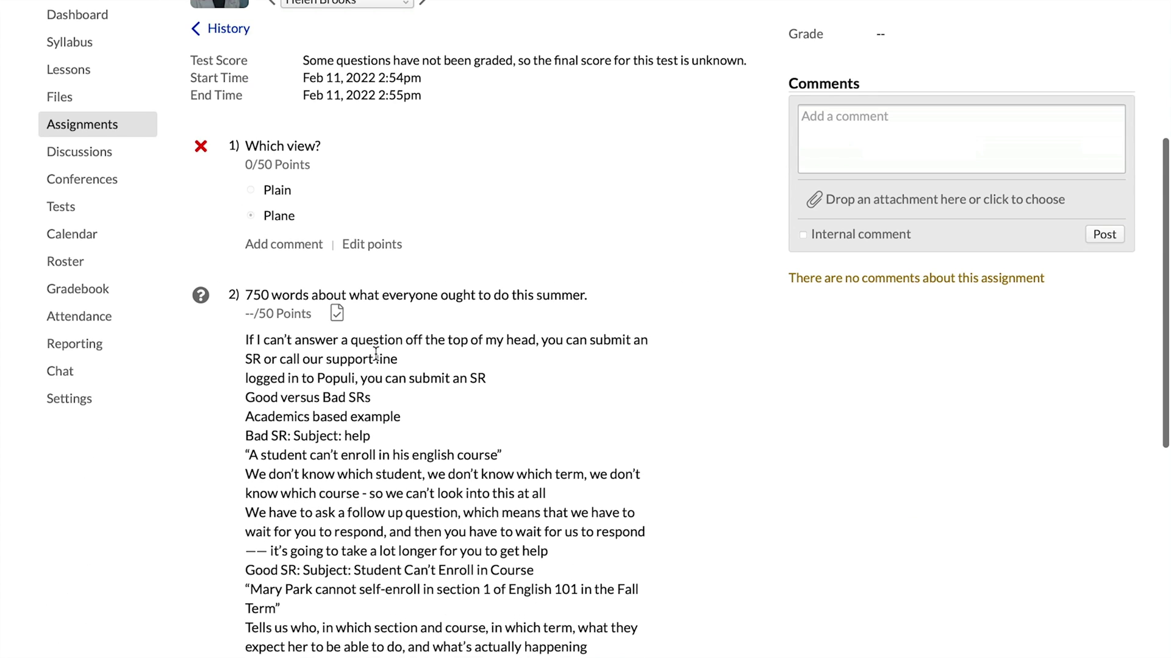
{"action": "left_click", "coordinate": [337, 314]}
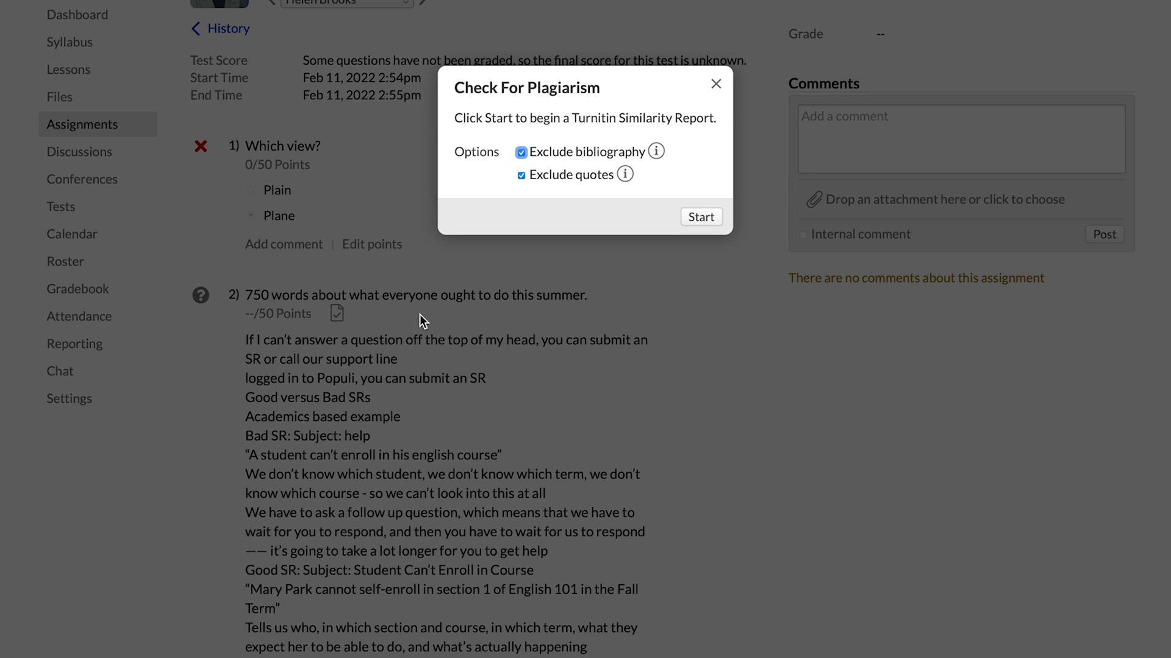
{"action": "left_click", "coordinate": [697, 220]}
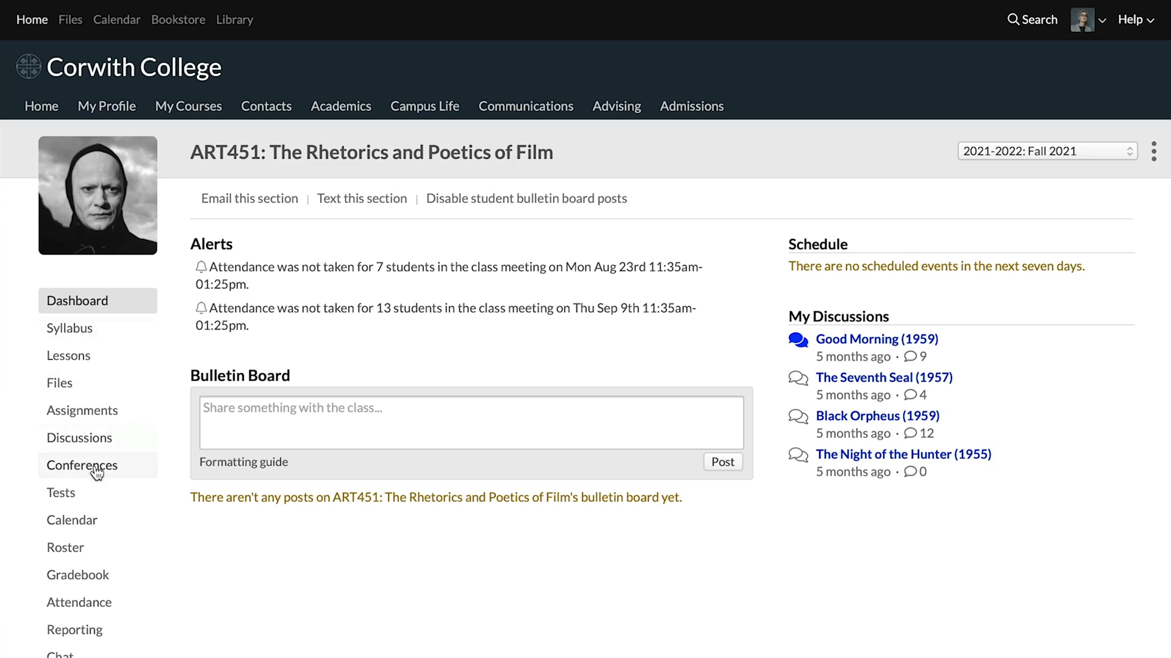
- In the Good Morning (1959) discussion, start a Turnitin check on the third comment
{"action": "left_click", "coordinate": [83, 443]}
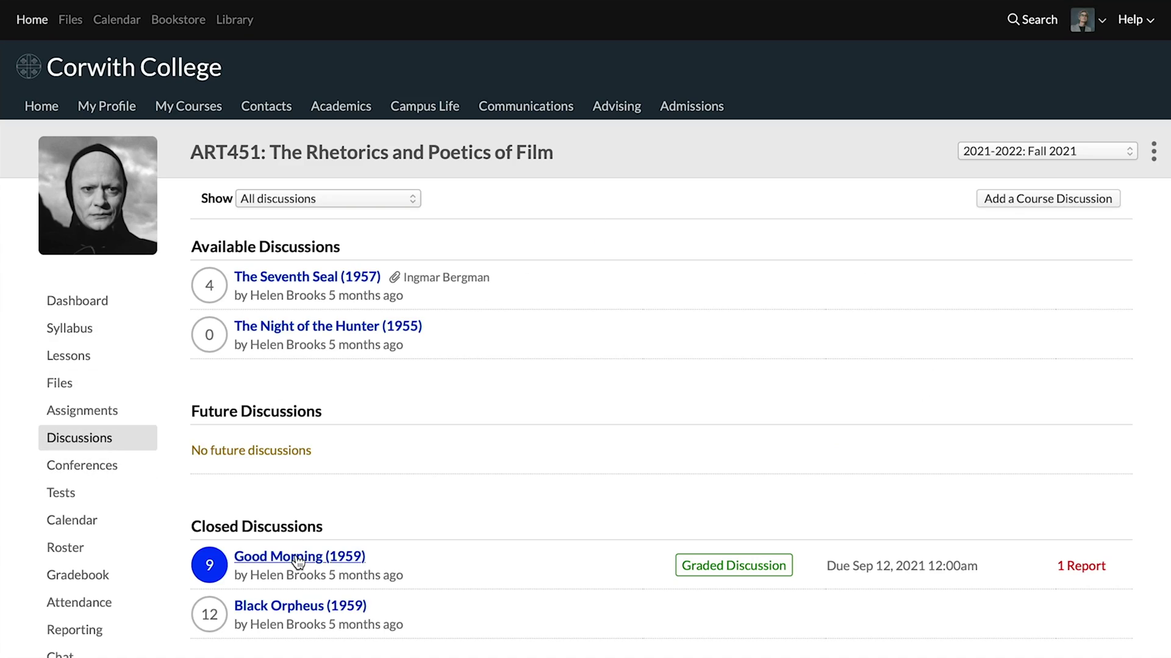
{"action": "left_click", "coordinate": [298, 561]}
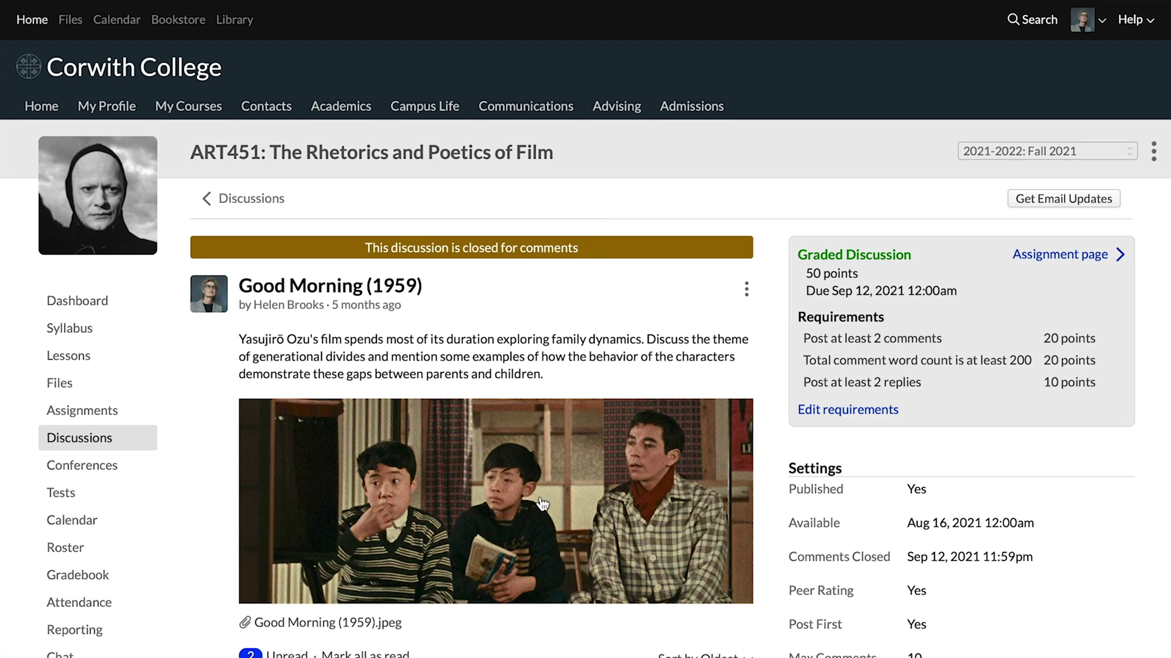
{"action": "scroll", "coordinate": [542, 504], "scroll_direction": "down", "scroll_amount": 2}
{"action": "scroll", "coordinate": [542, 504], "scroll_direction": "down", "scroll_amount": 5}
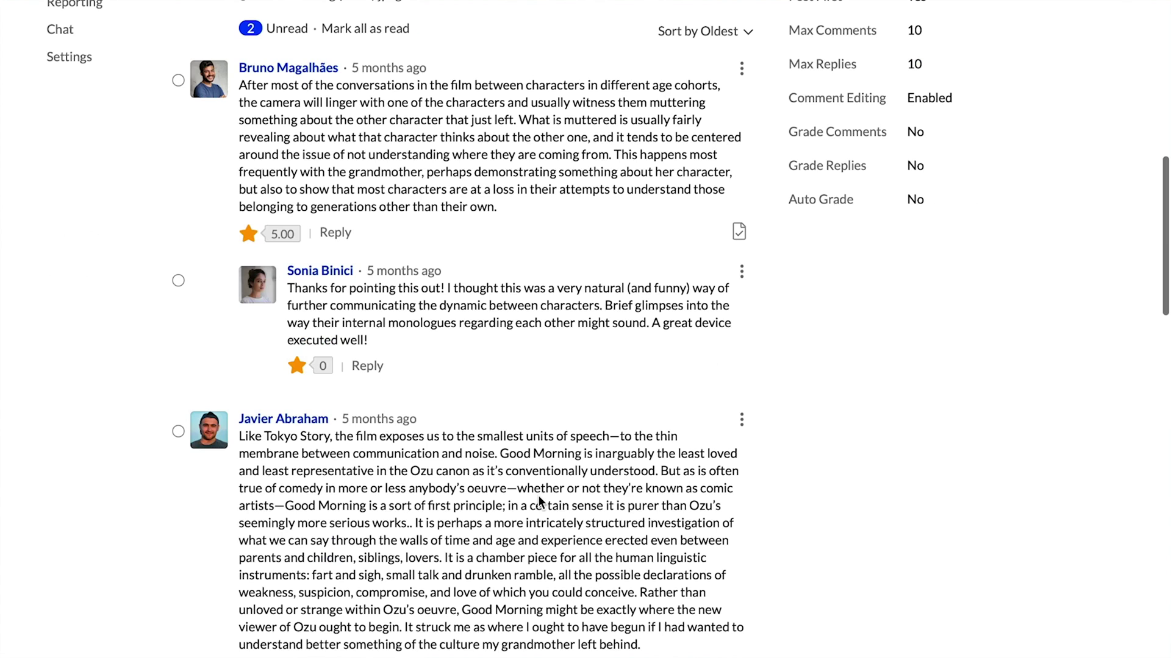
{"action": "left_click", "coordinate": [742, 422]}
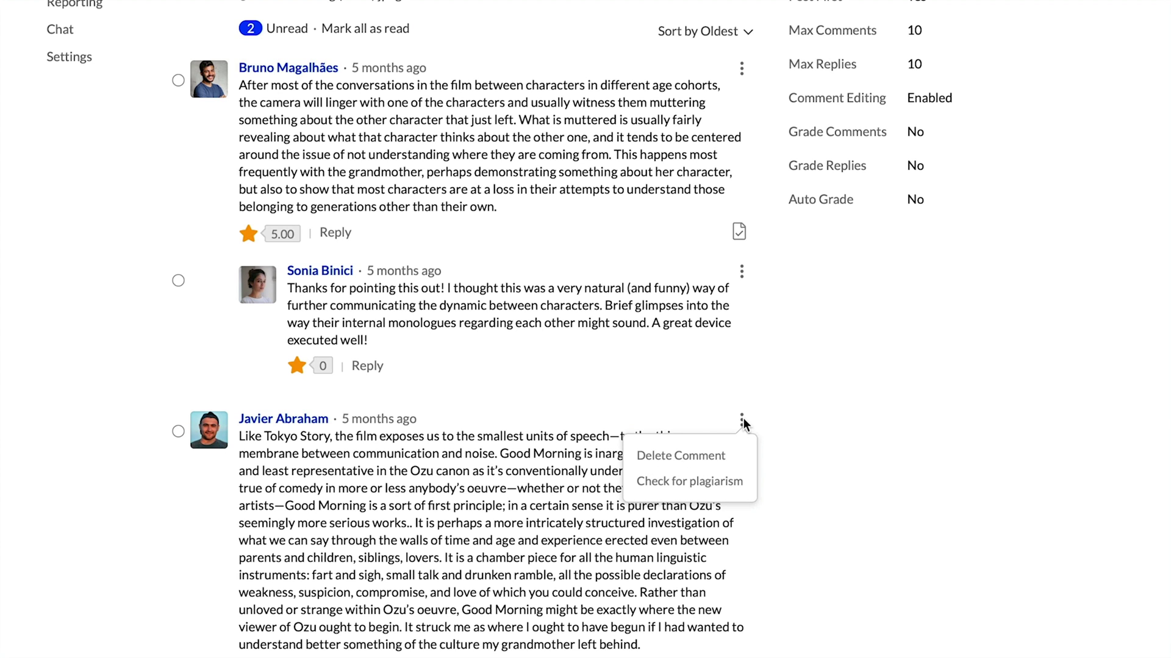
{"action": "left_click", "coordinate": [724, 482]}
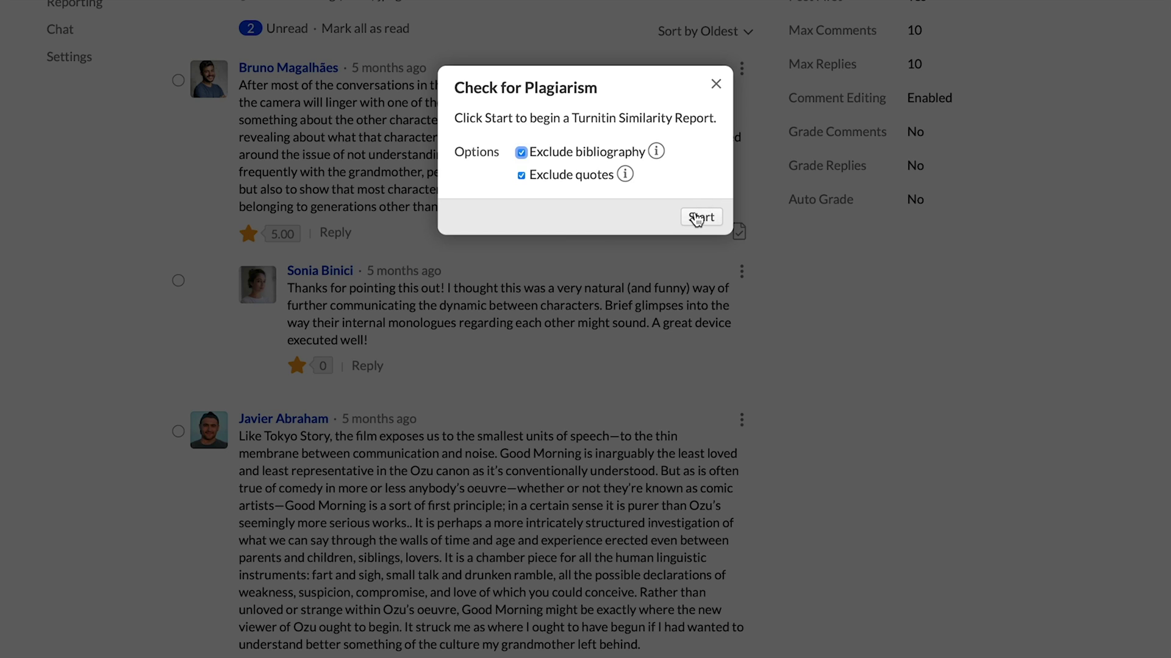
{"action": "left_click", "coordinate": [696, 219]}
{"action": "scroll", "coordinate": [707, 347], "scroll_direction": "down", "scroll_amount": 2}
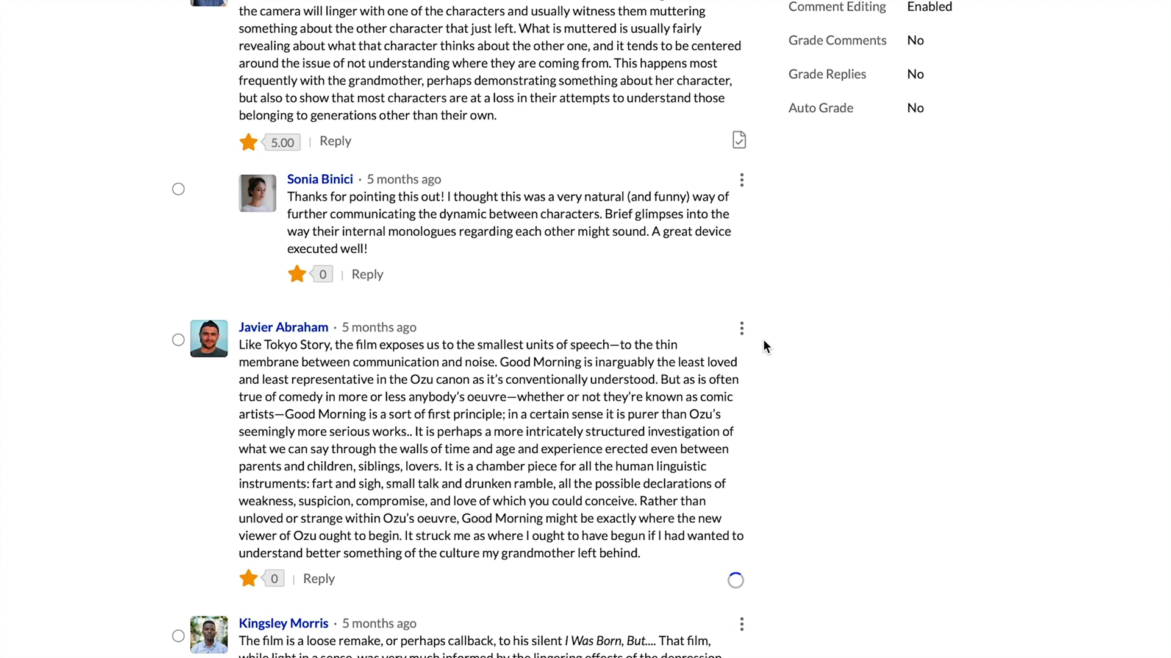